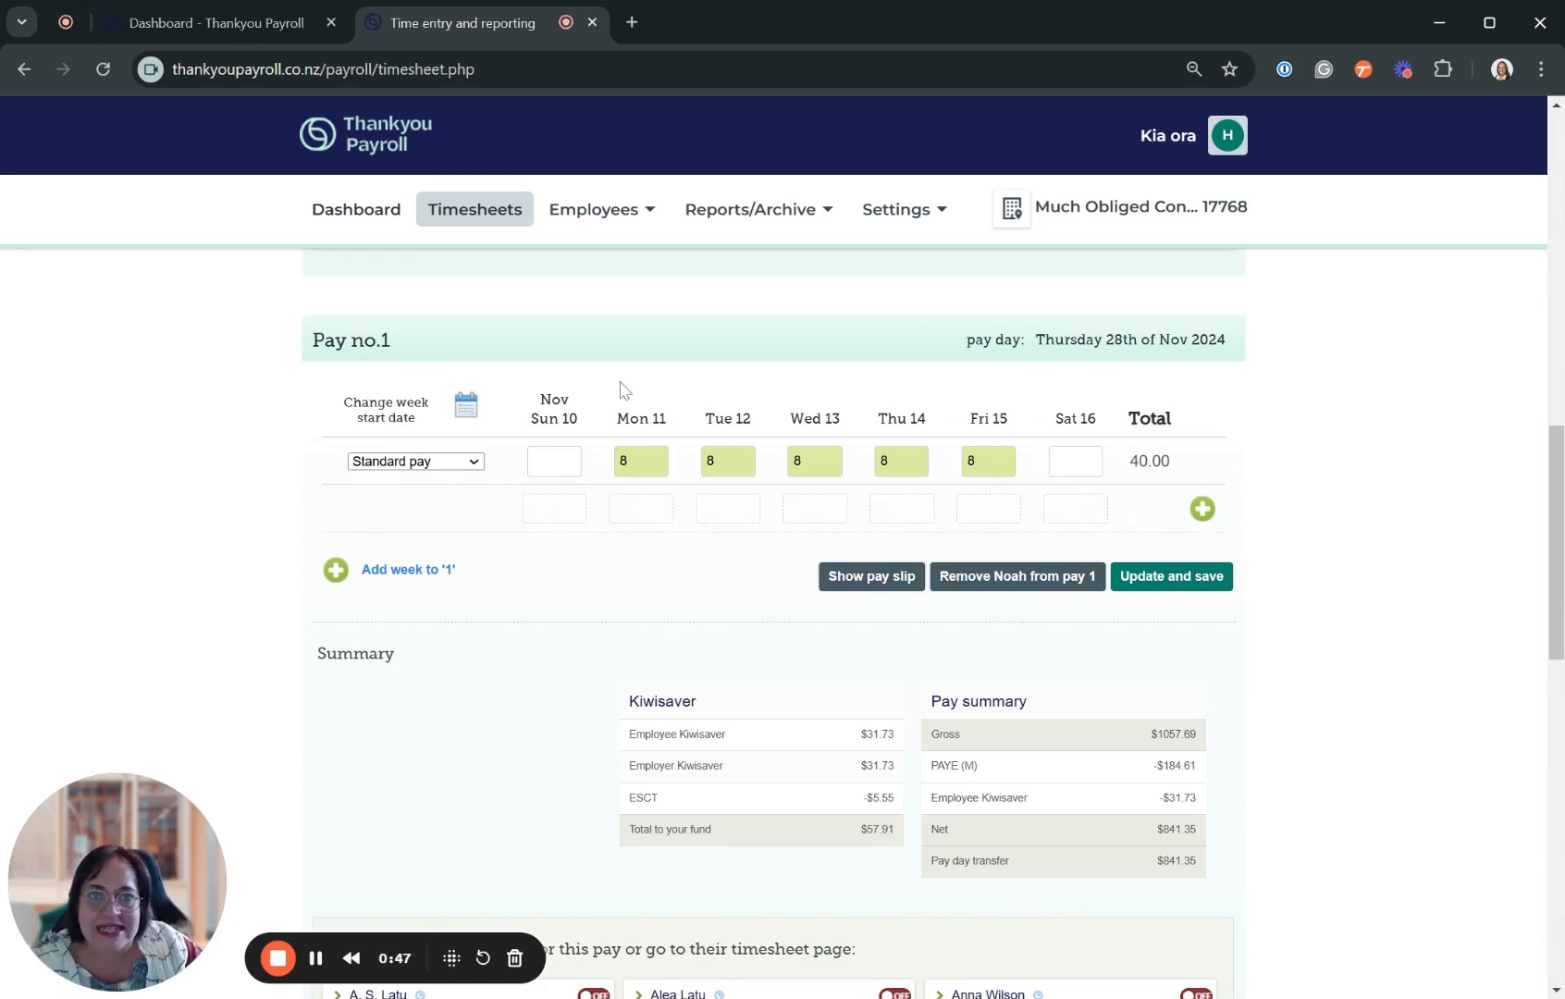
Open the employee's custom pay types and name the blank non-taxable pay type KitchenConsumables.
left_click(590, 223)
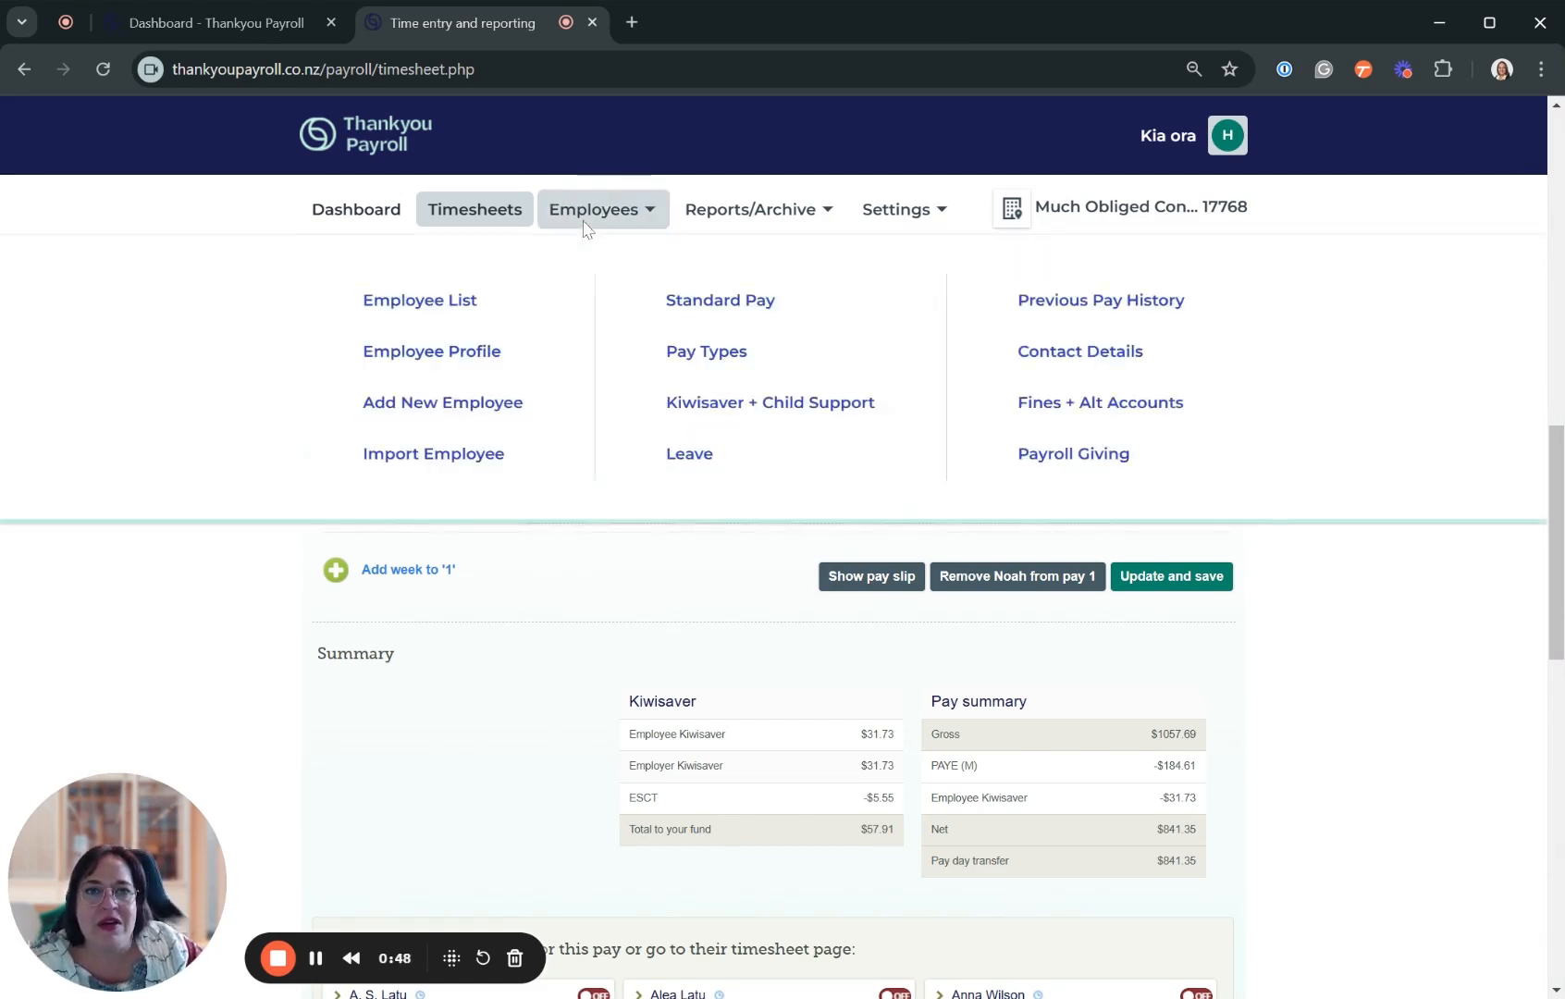
left_click(685, 359)
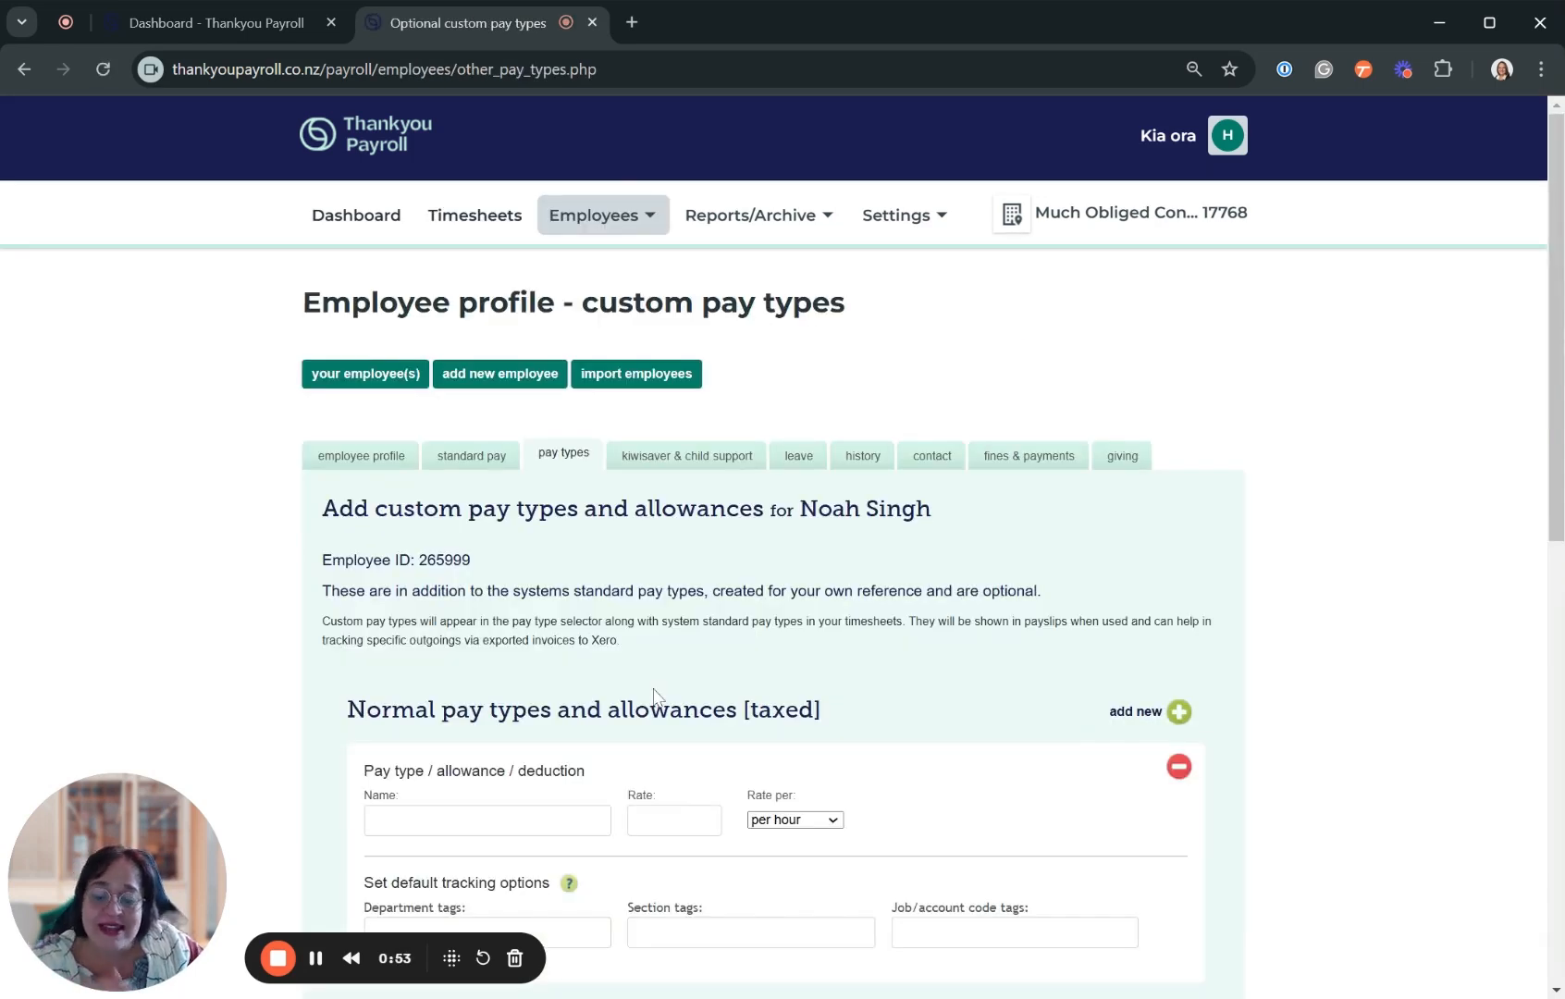
scroll(654, 695, "down", 1)
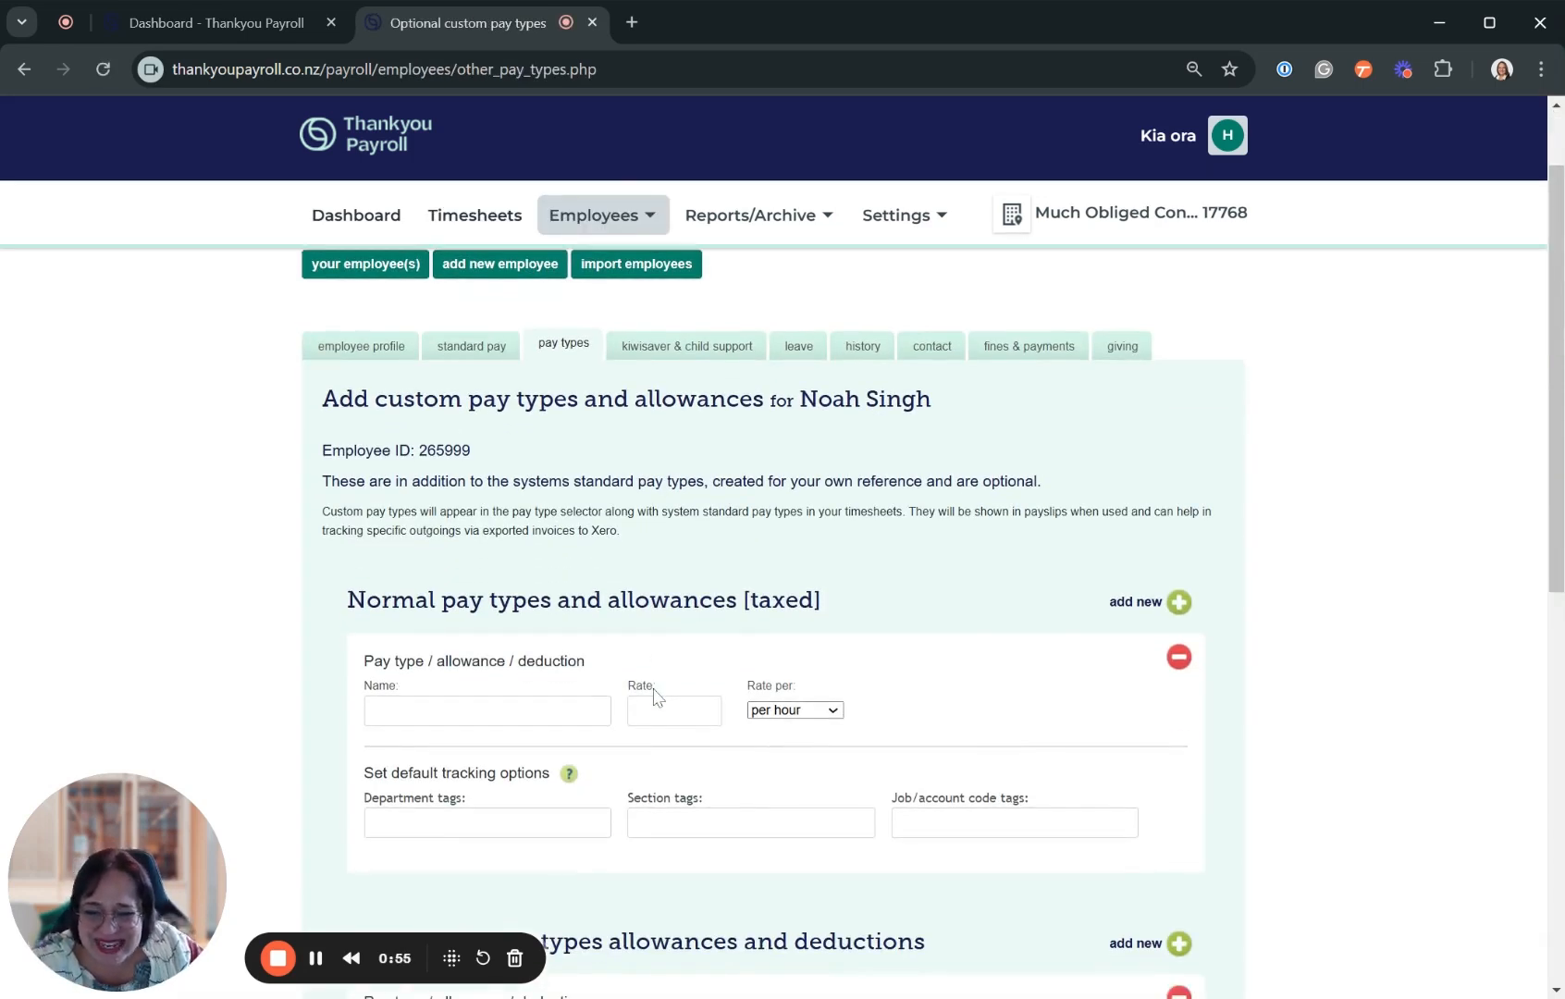
scroll(654, 695, "down", 2)
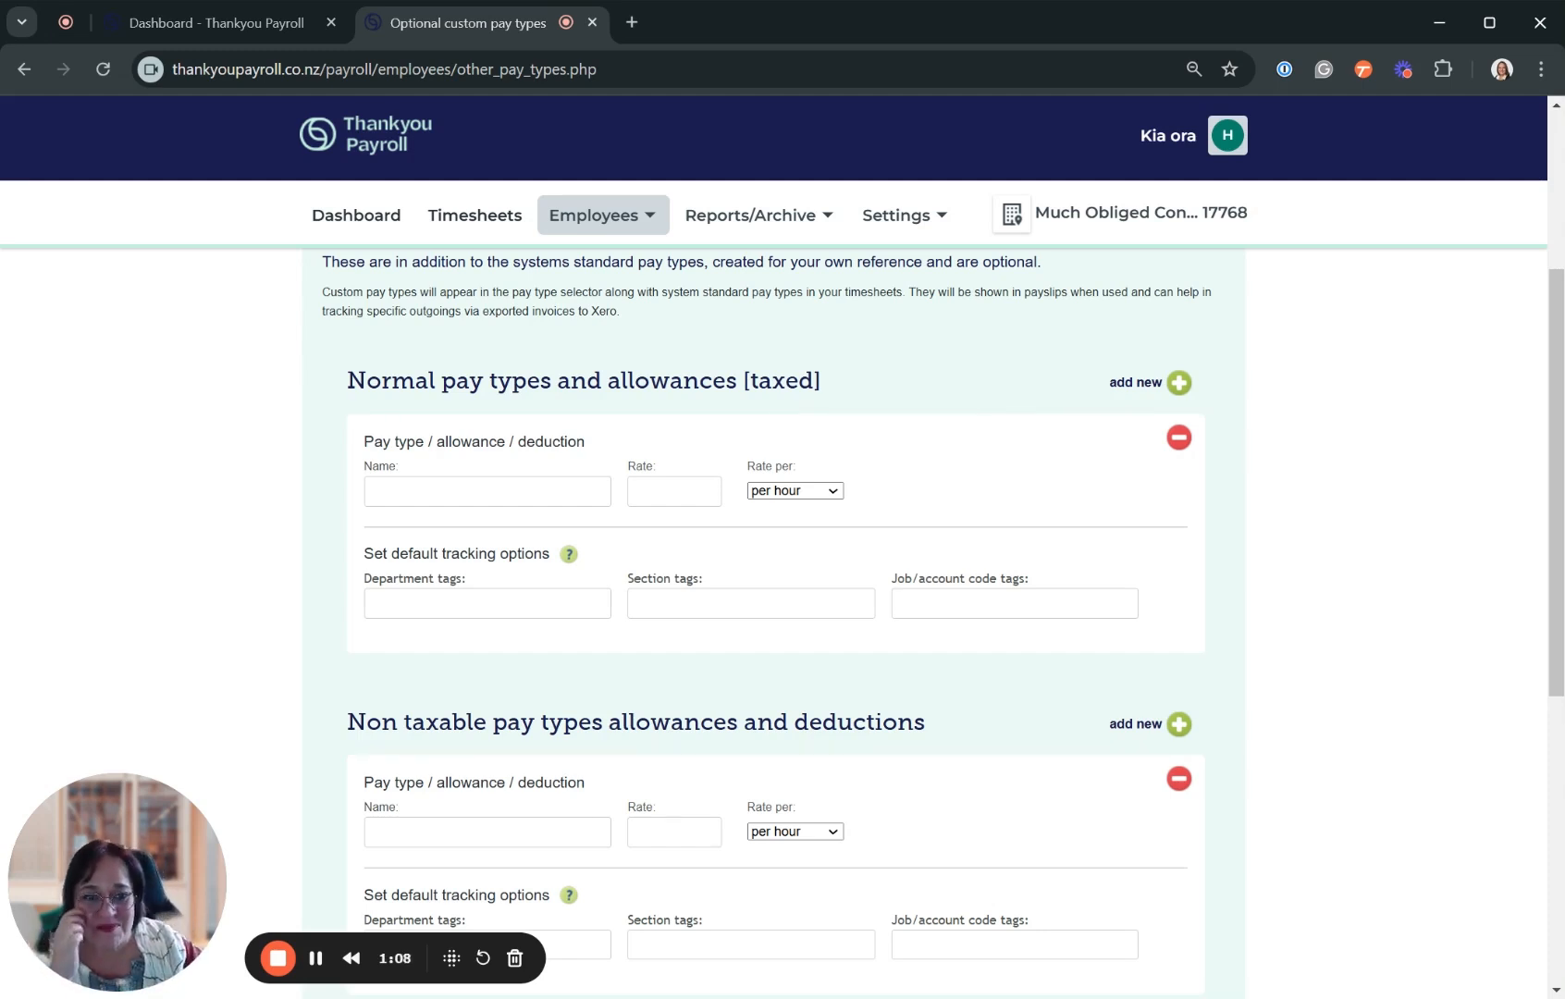
scroll(775, 620, "down", 1)
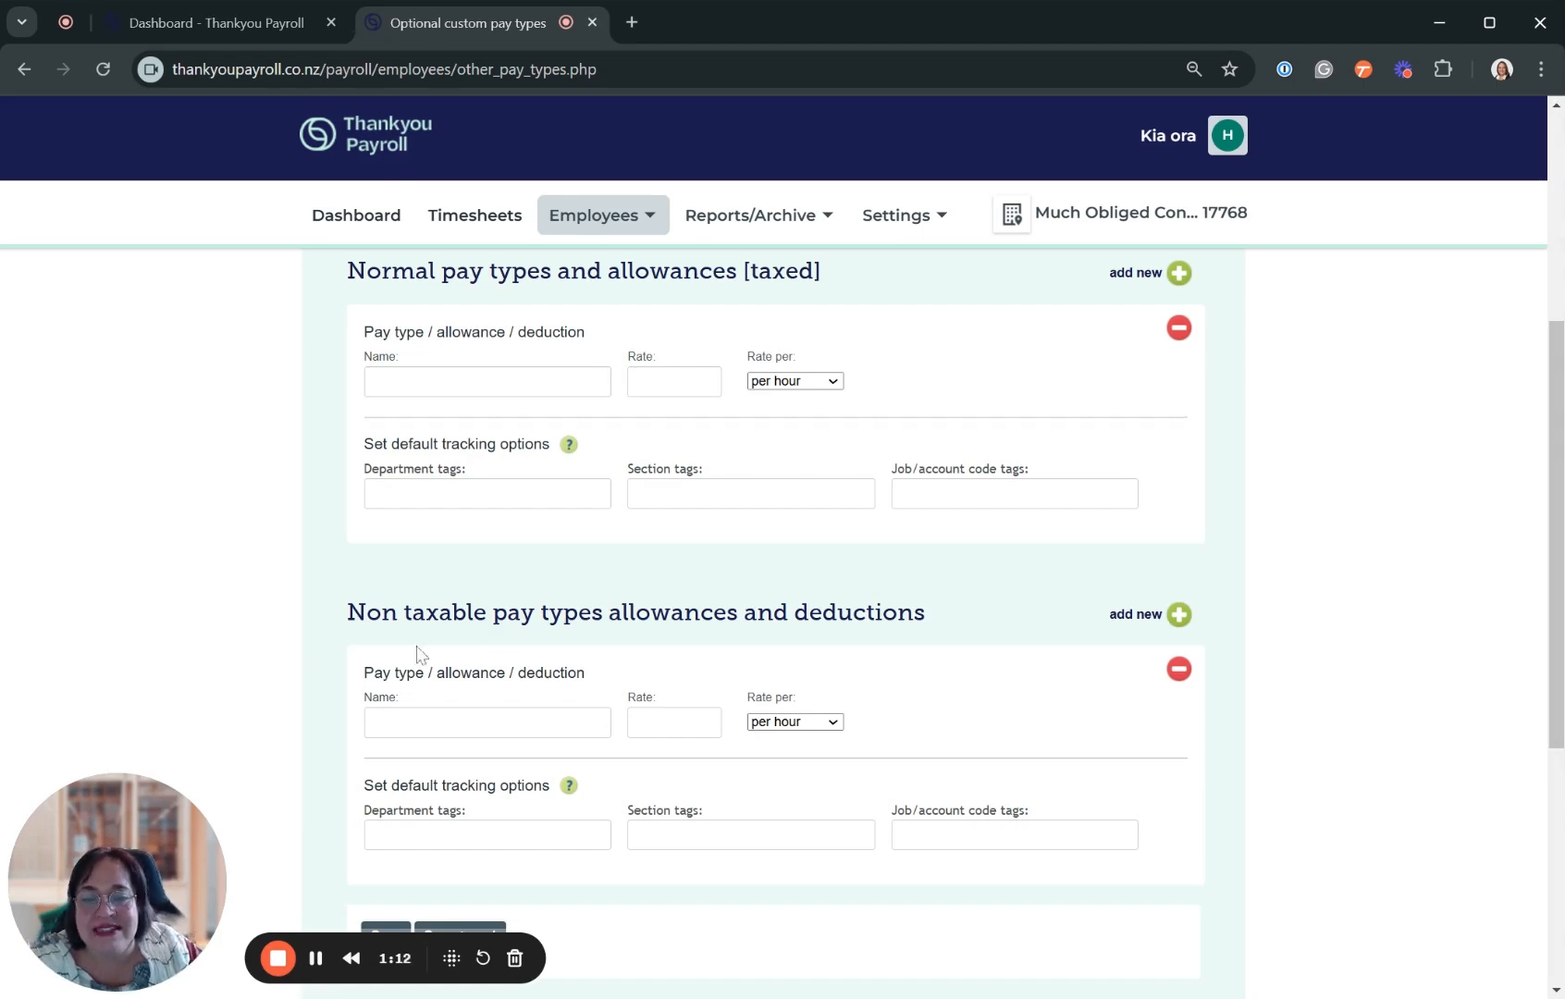
scroll(529, 647, "down", 1)
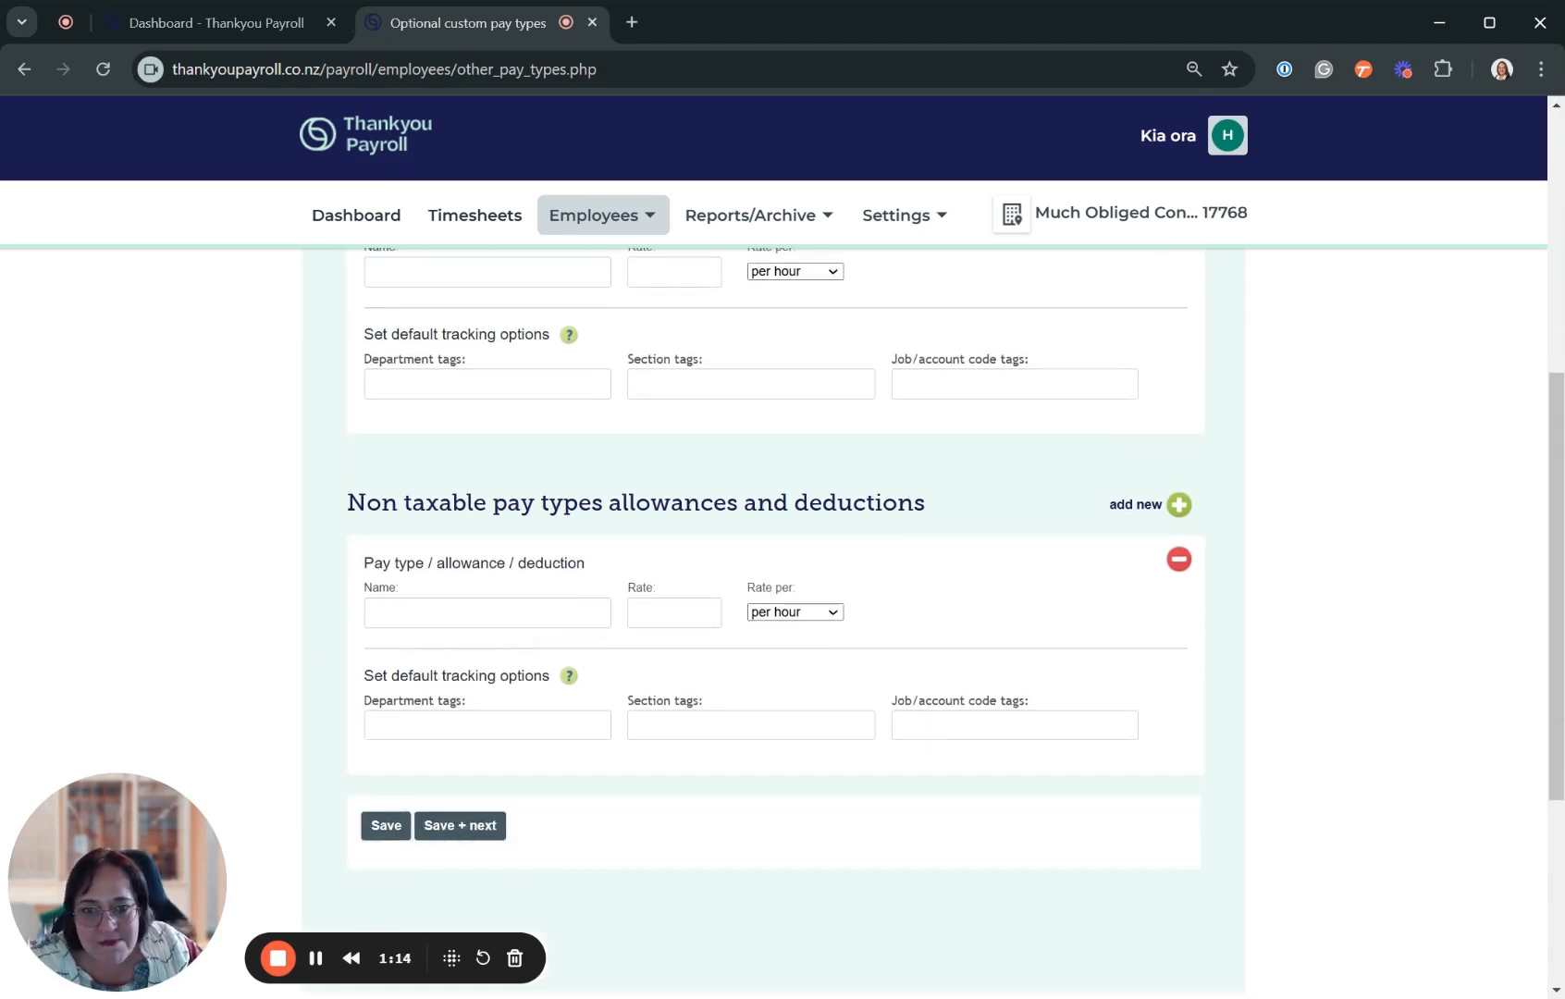
left_click(481, 612)
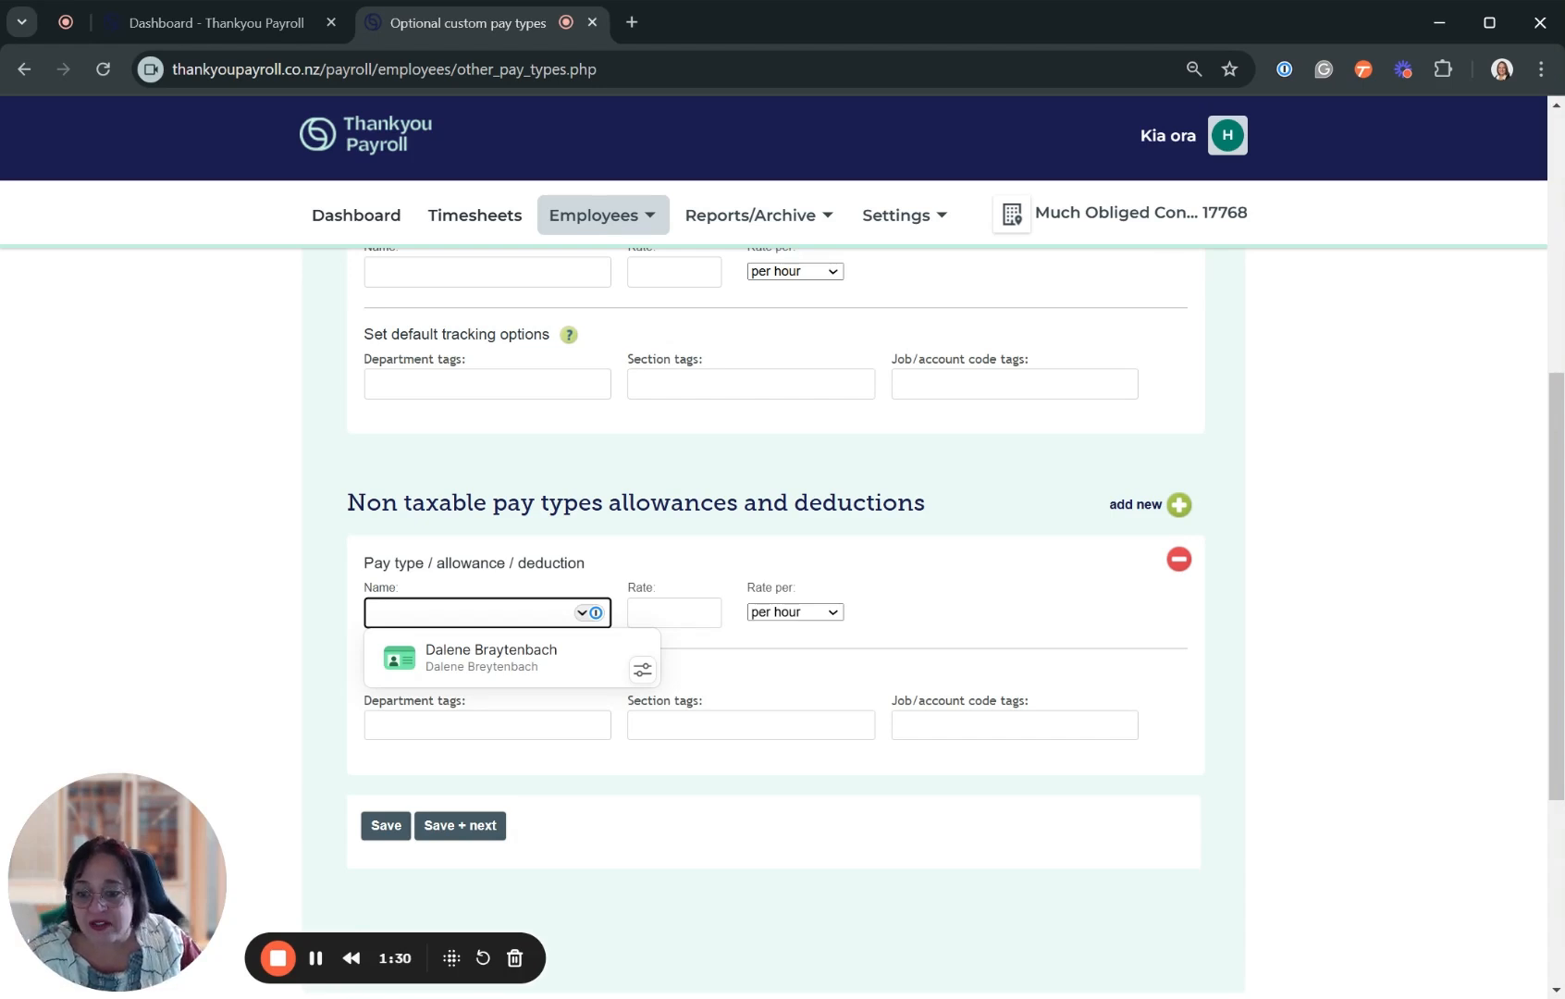
type("Kit")
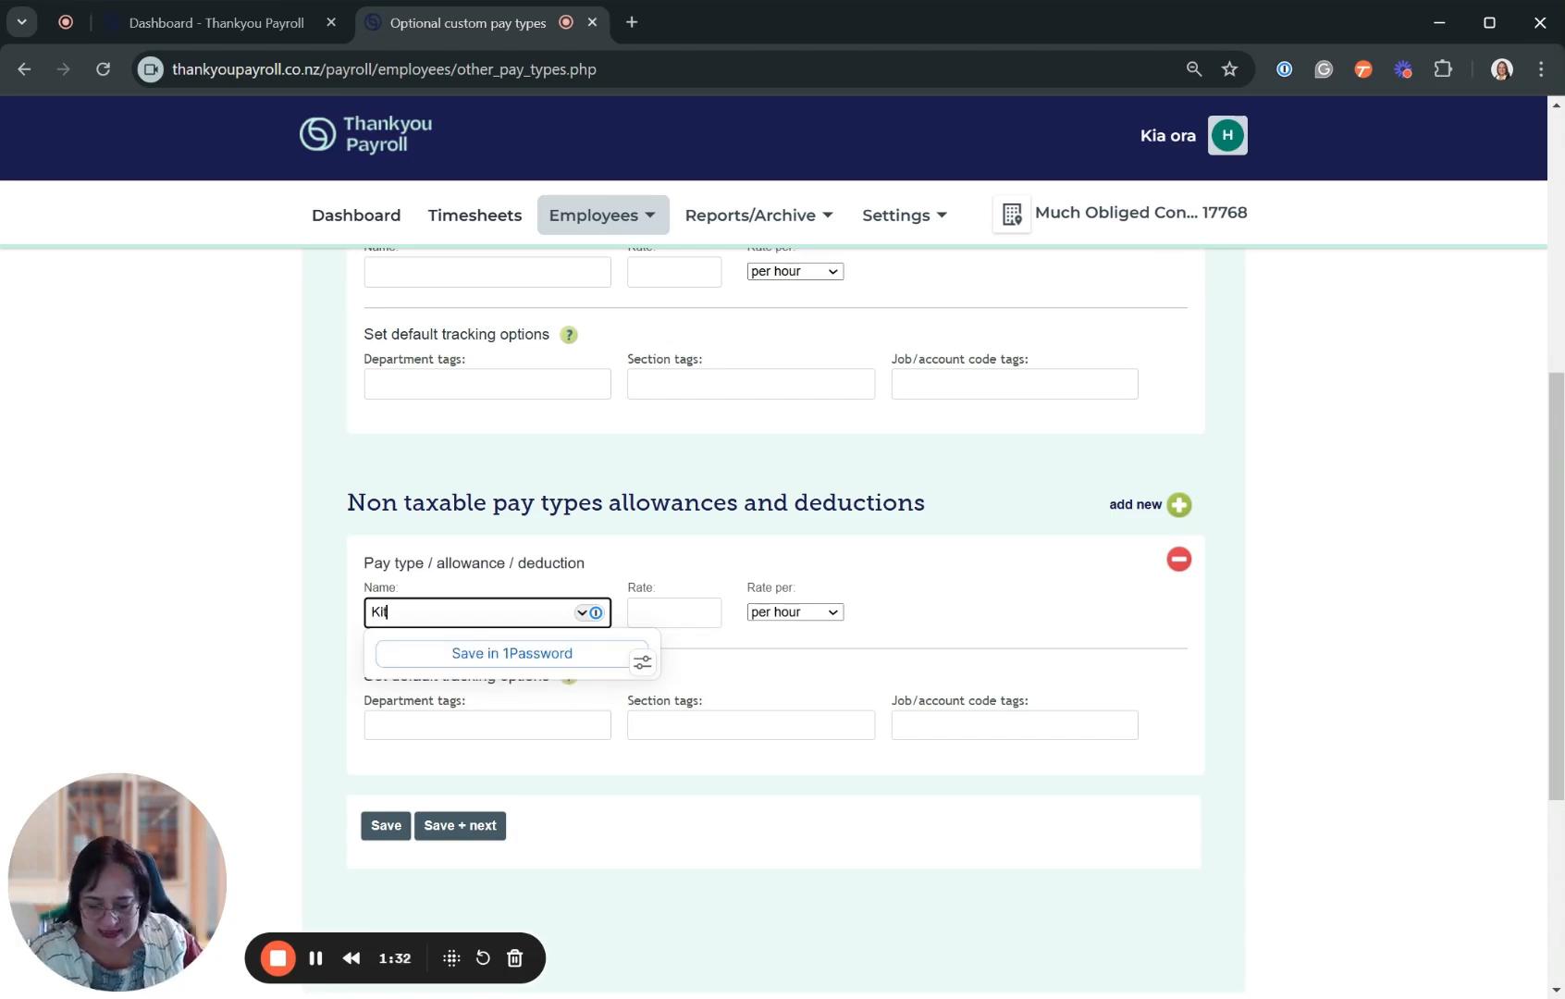
type("chenCon")
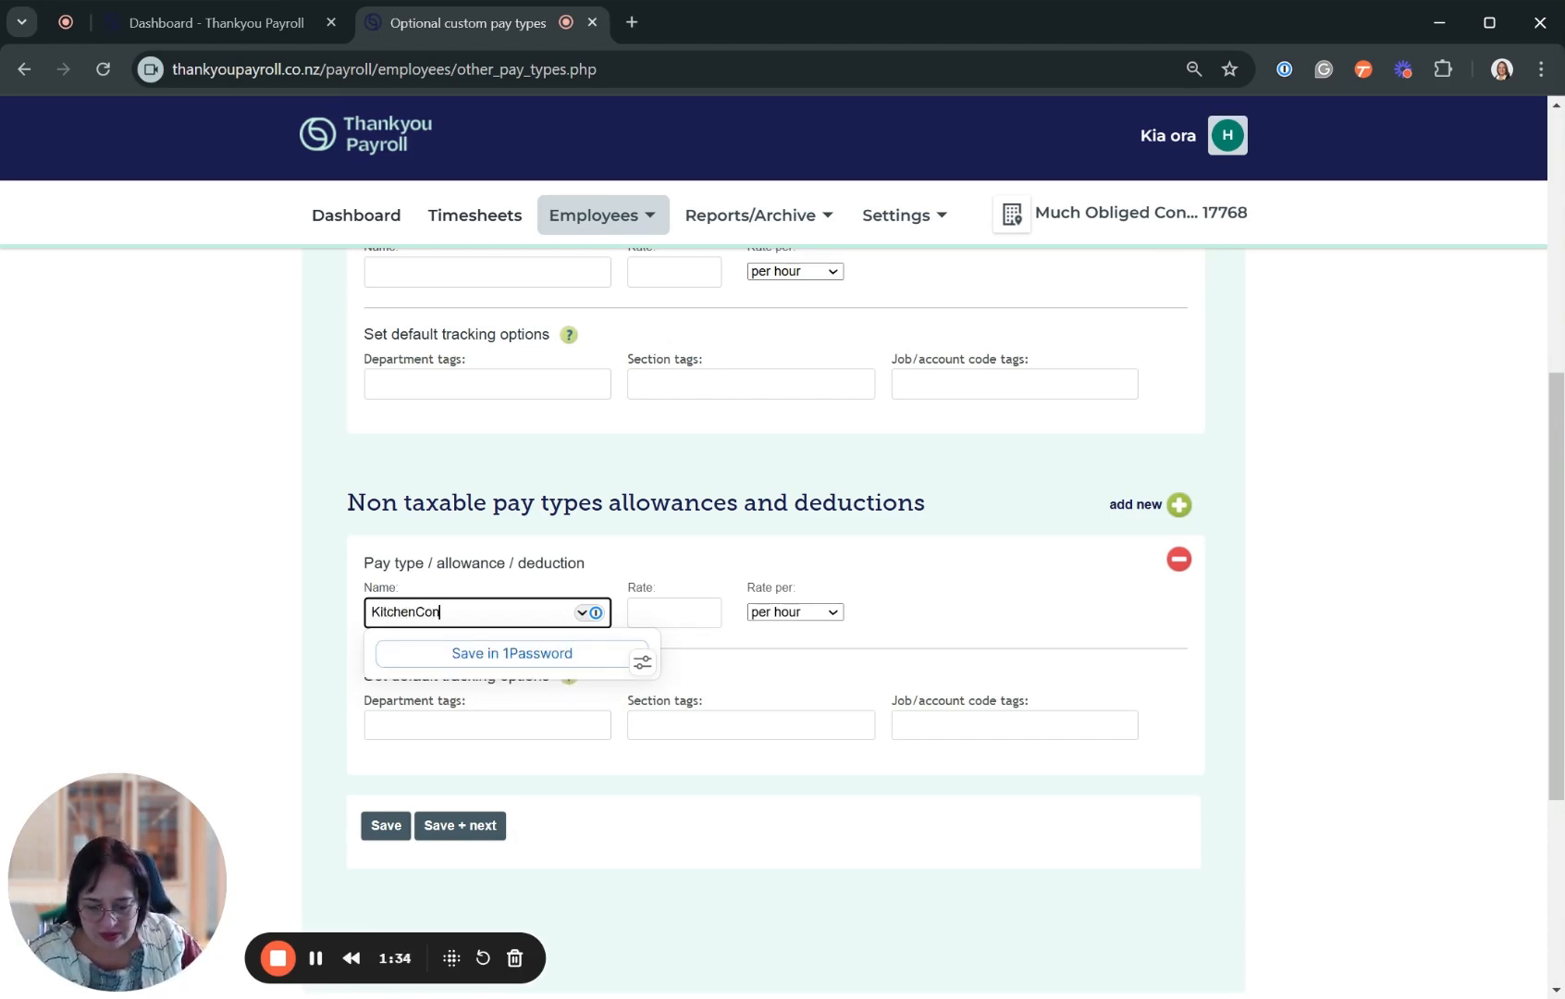
type("sumables")
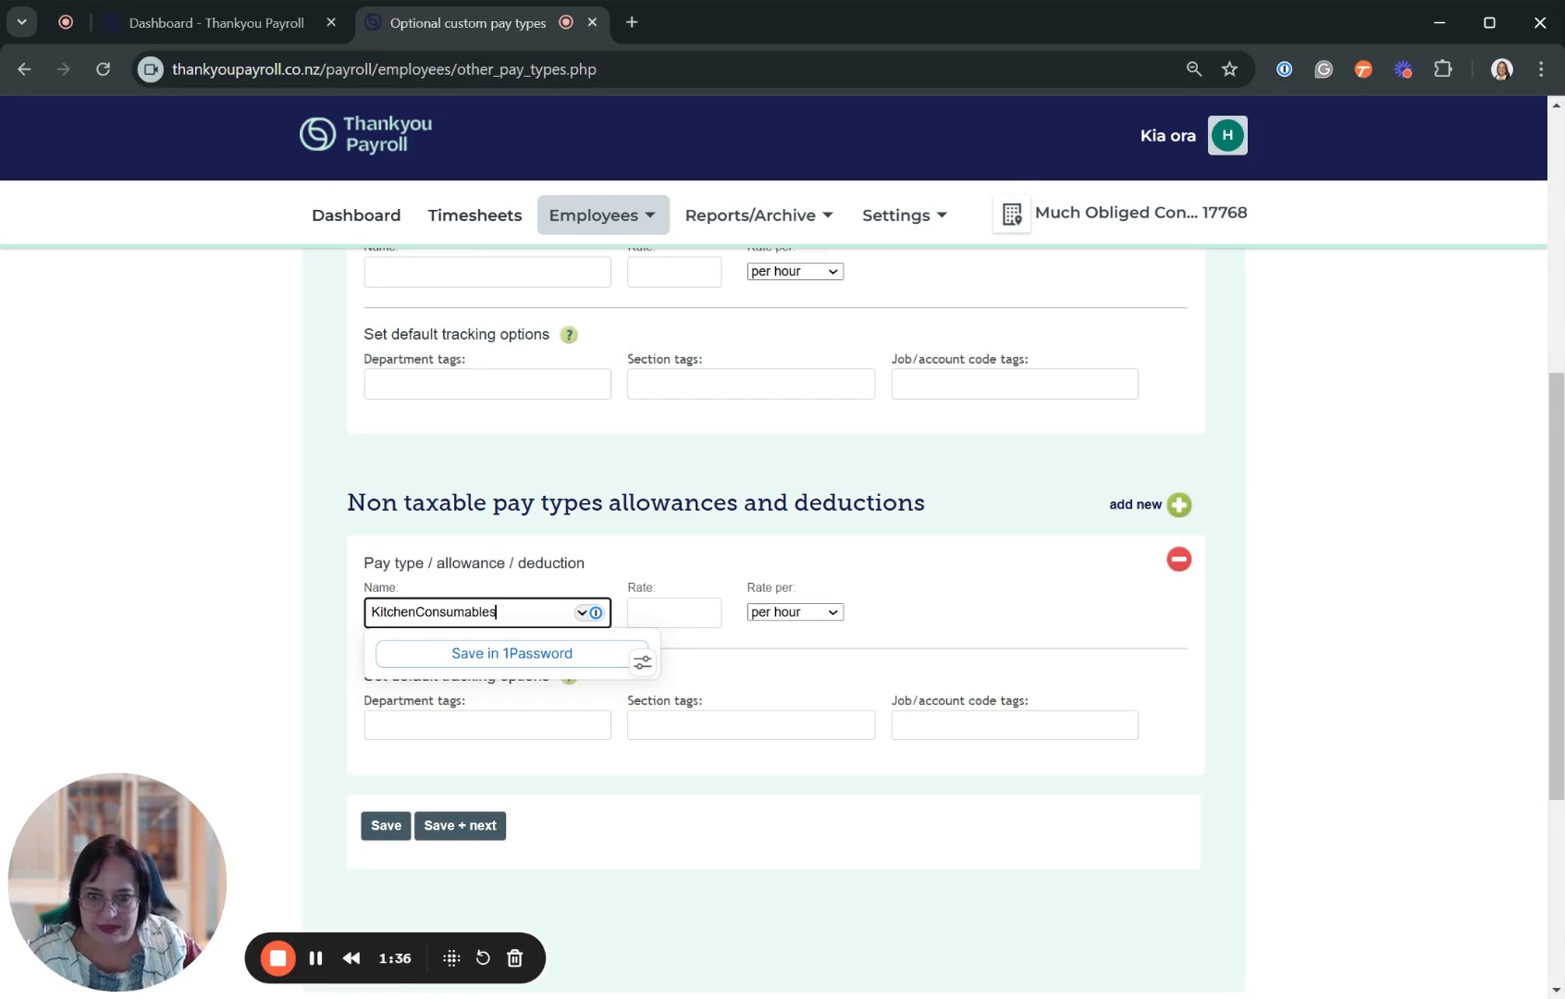
key("Tab")
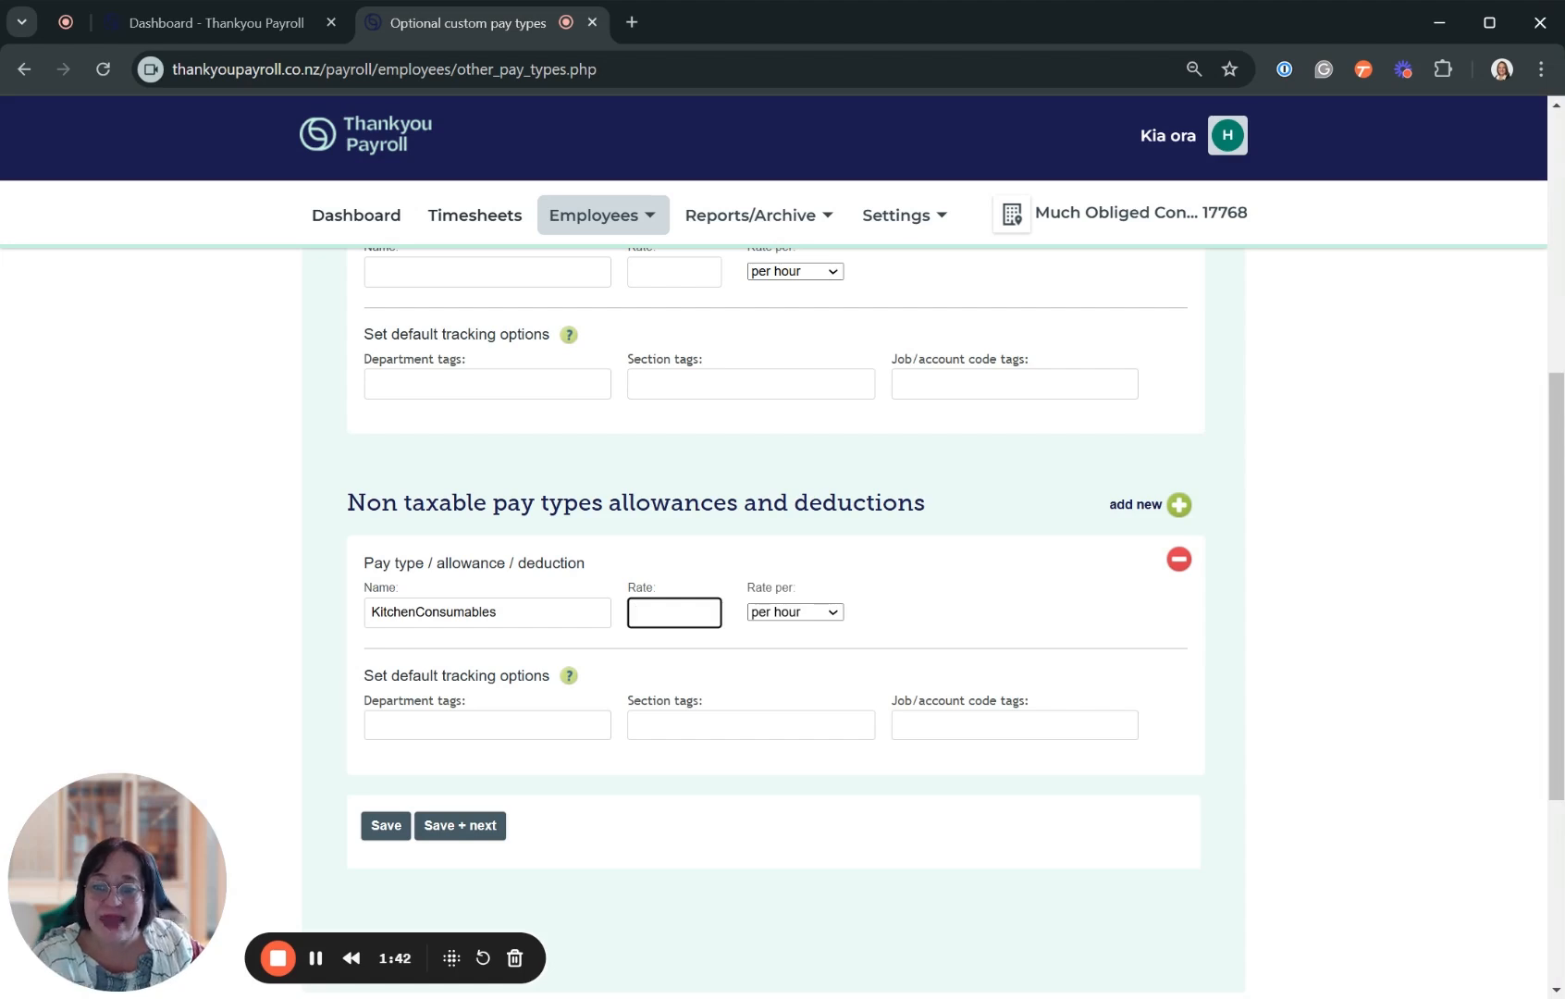
Set the KitchenConsumables rate to 1 per unit and save the pay types.
type("1")
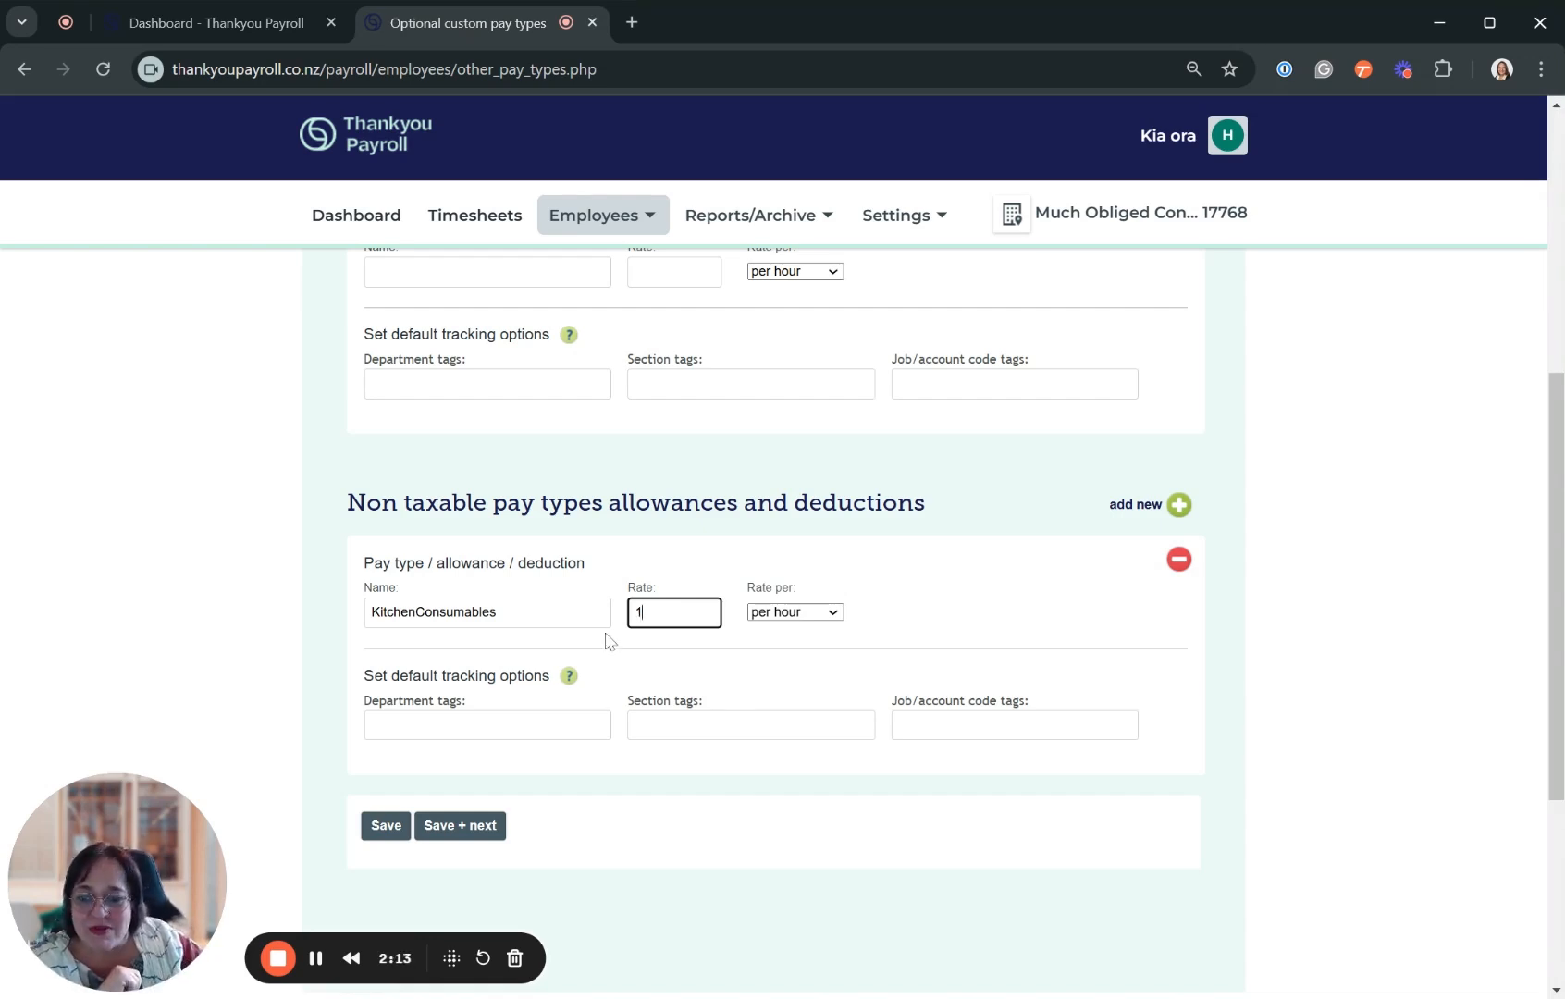
left_click(825, 629)
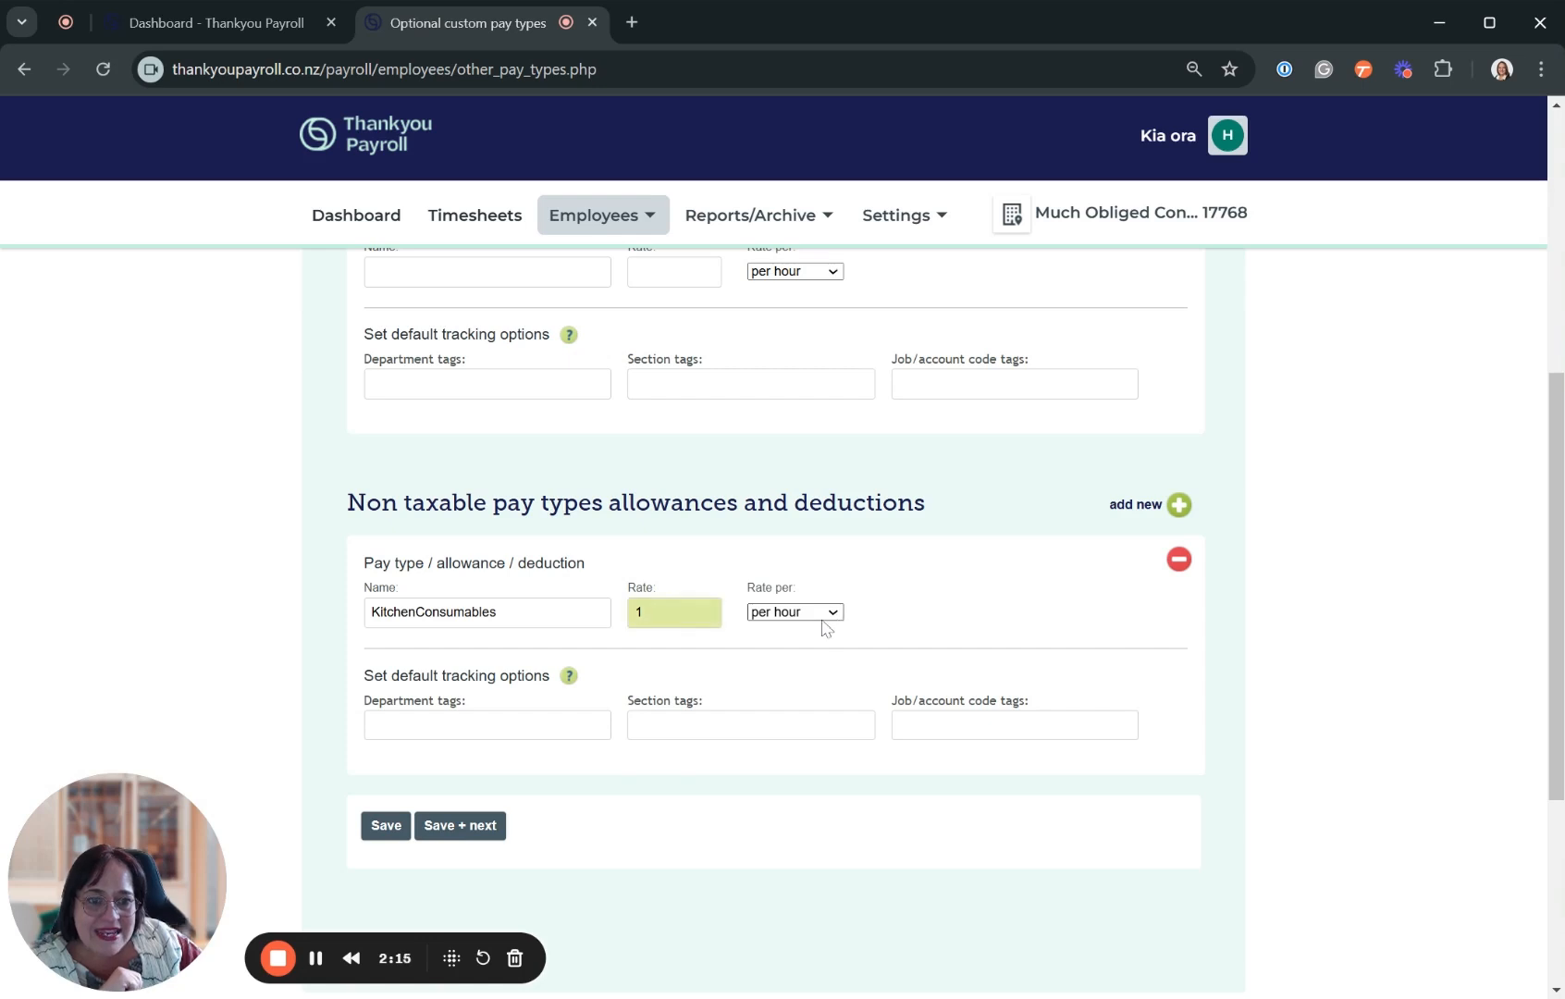
left_click(822, 618)
left_click(808, 755)
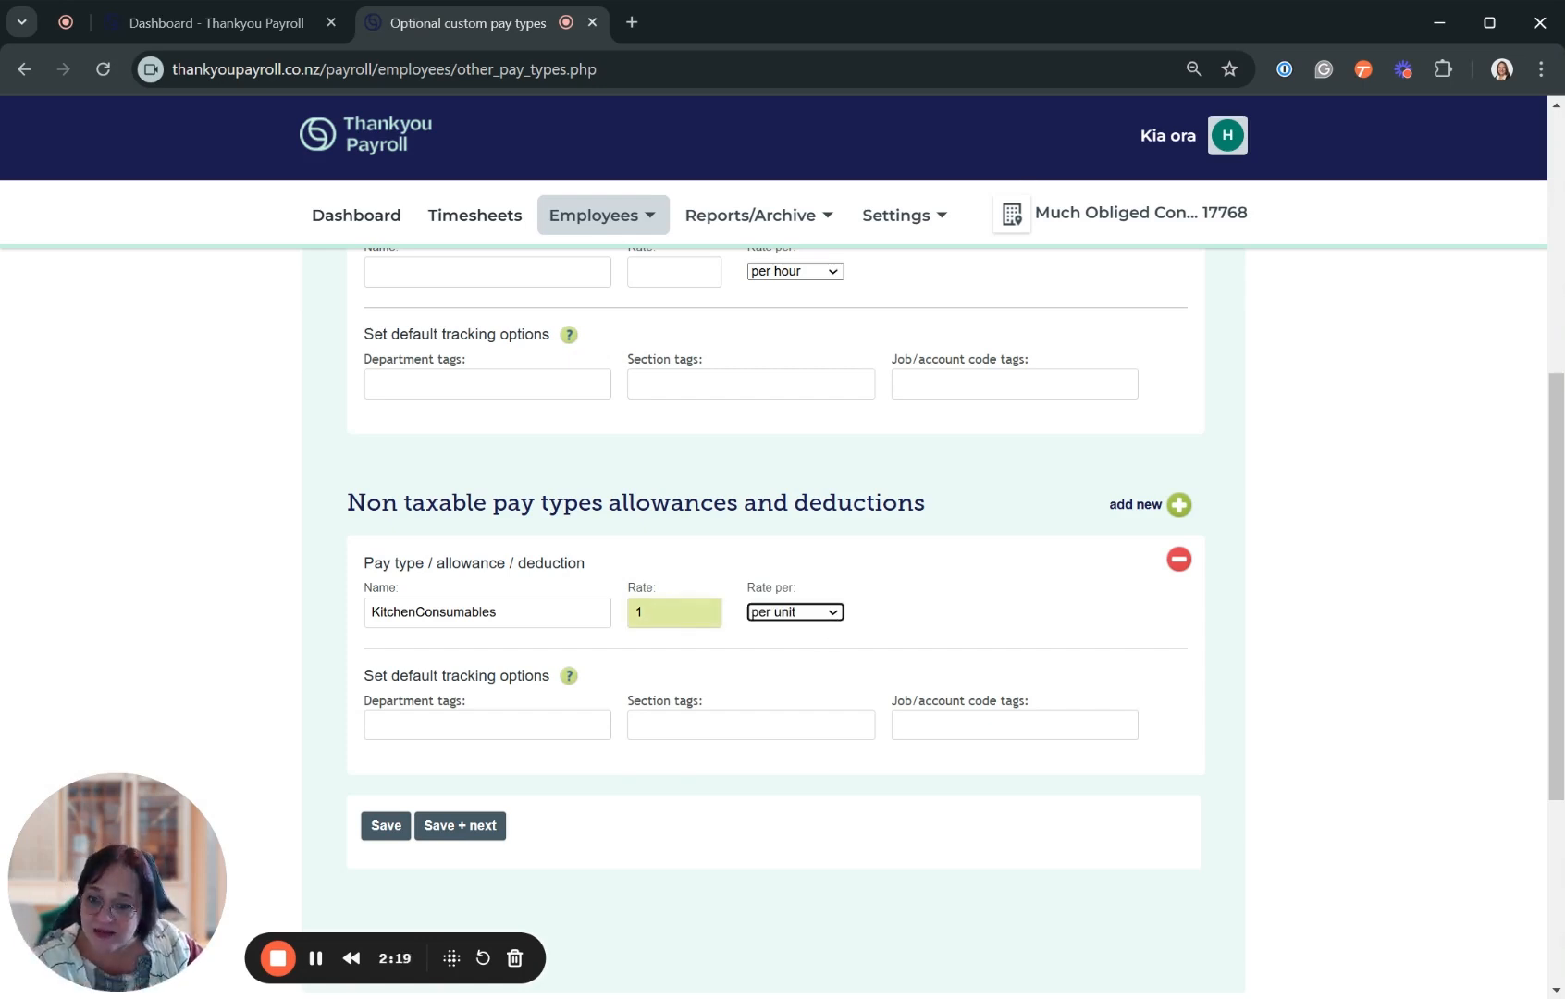
left_click(385, 825)
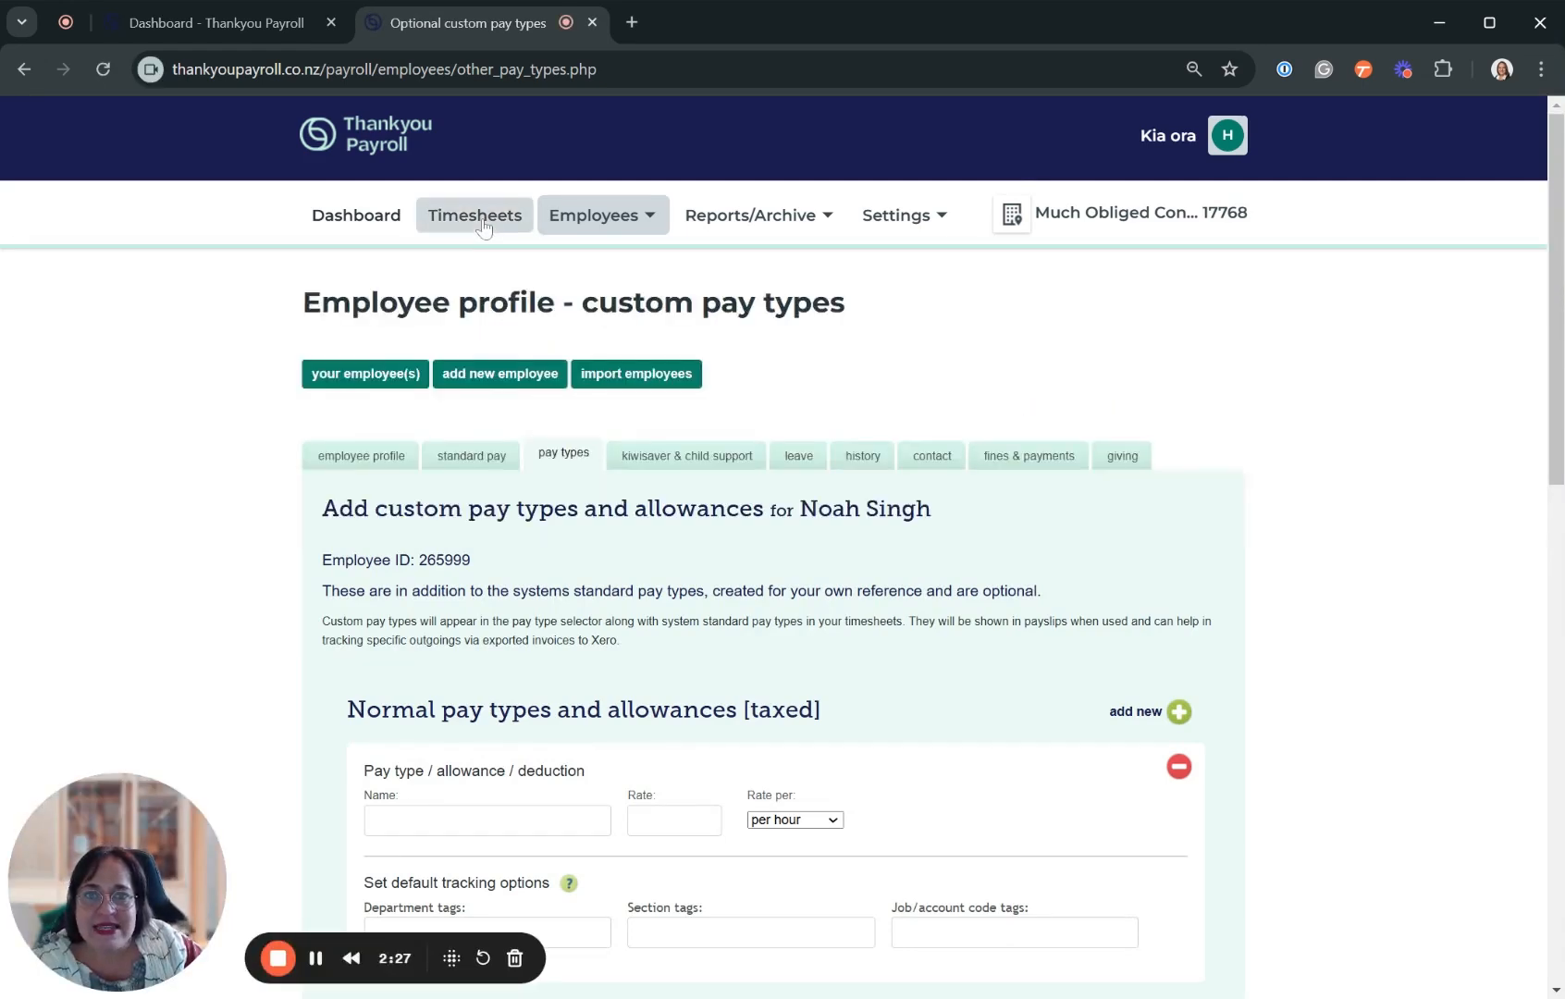
Return to the timesheet and add a KitchenConsumables line beneath Standard pay in the week starting Sun 10 Nov.
left_click(475, 214)
scroll(766, 653, "down", 10)
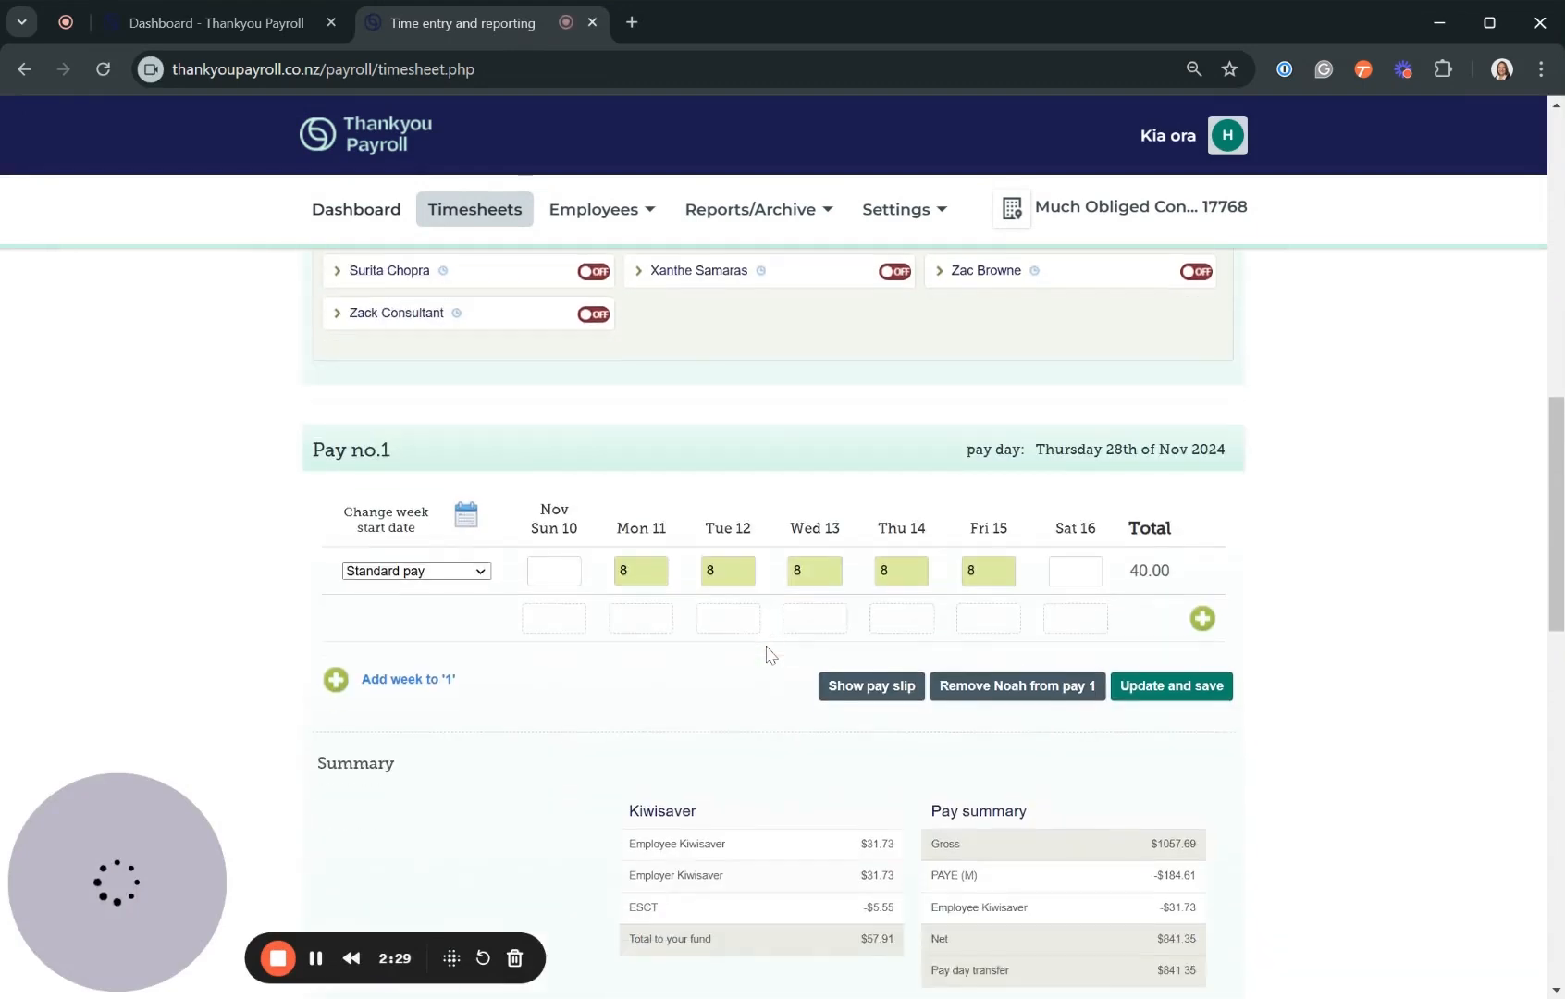
scroll(766, 653, "down", 1)
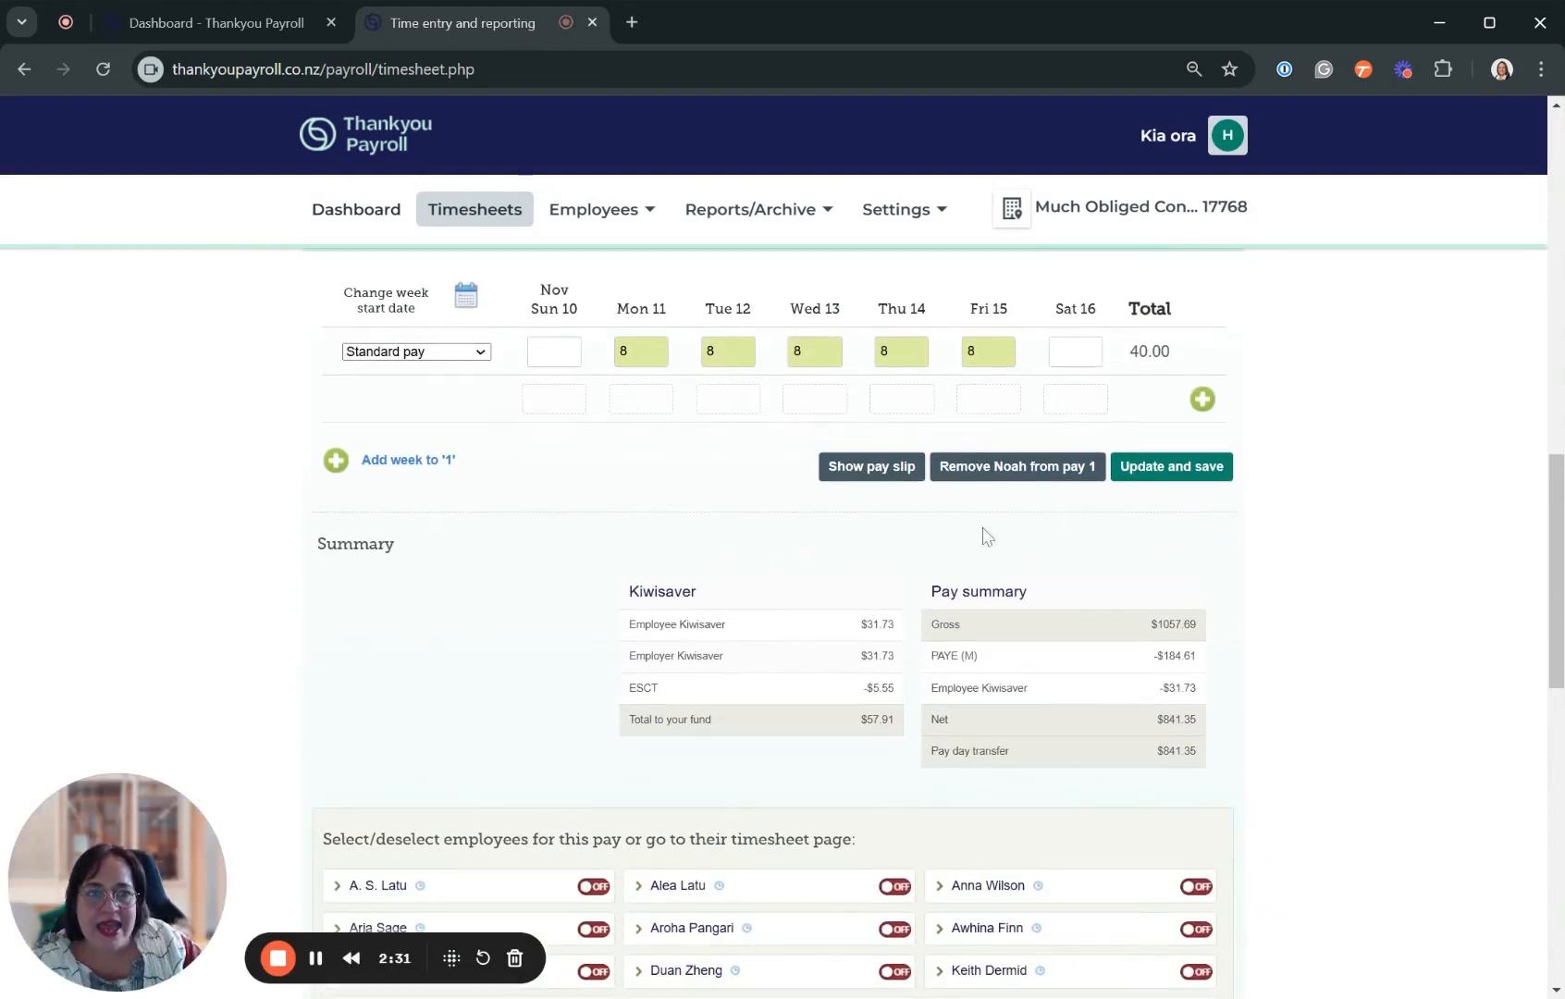
left_click(1201, 399)
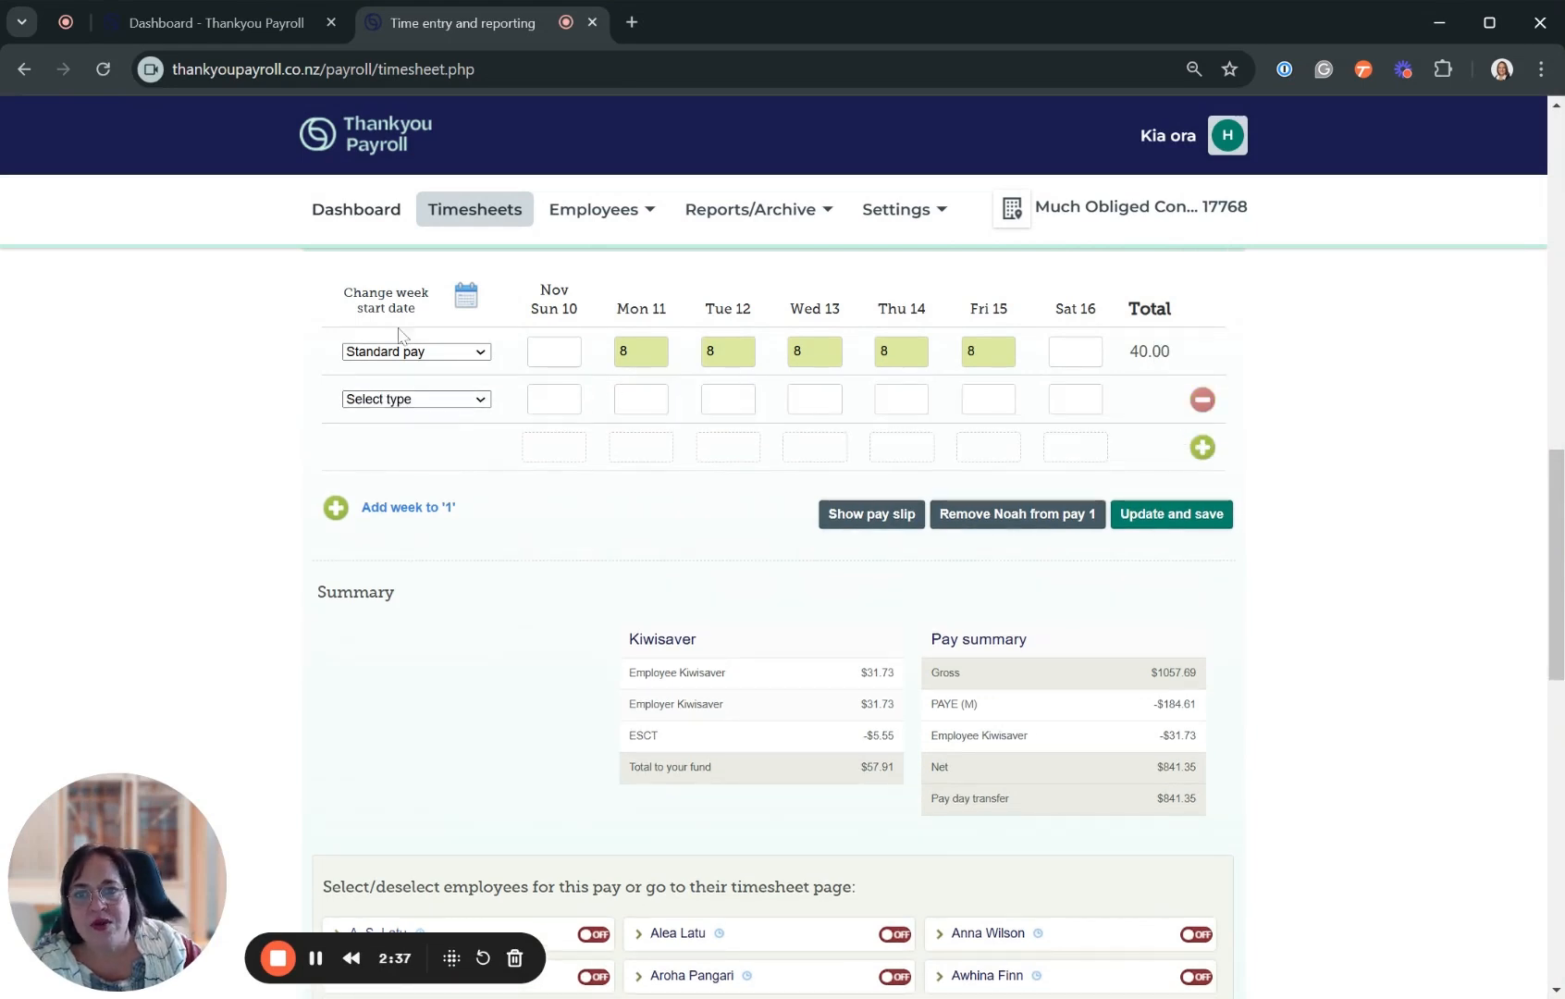
left_click(483, 402)
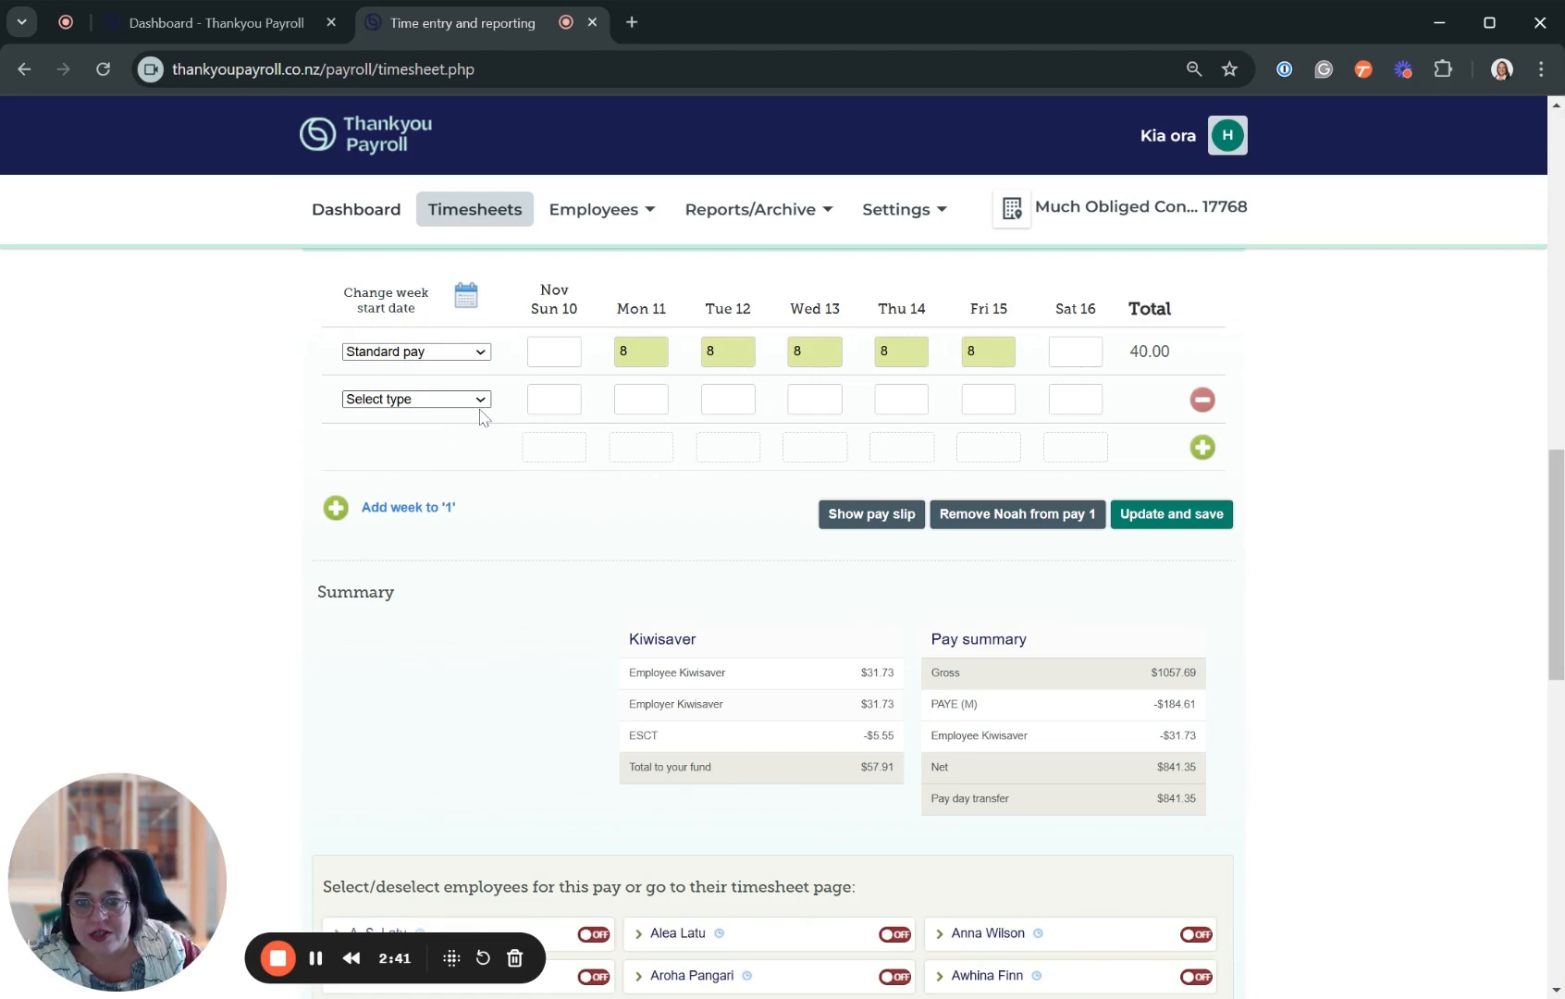
left_click(443, 480)
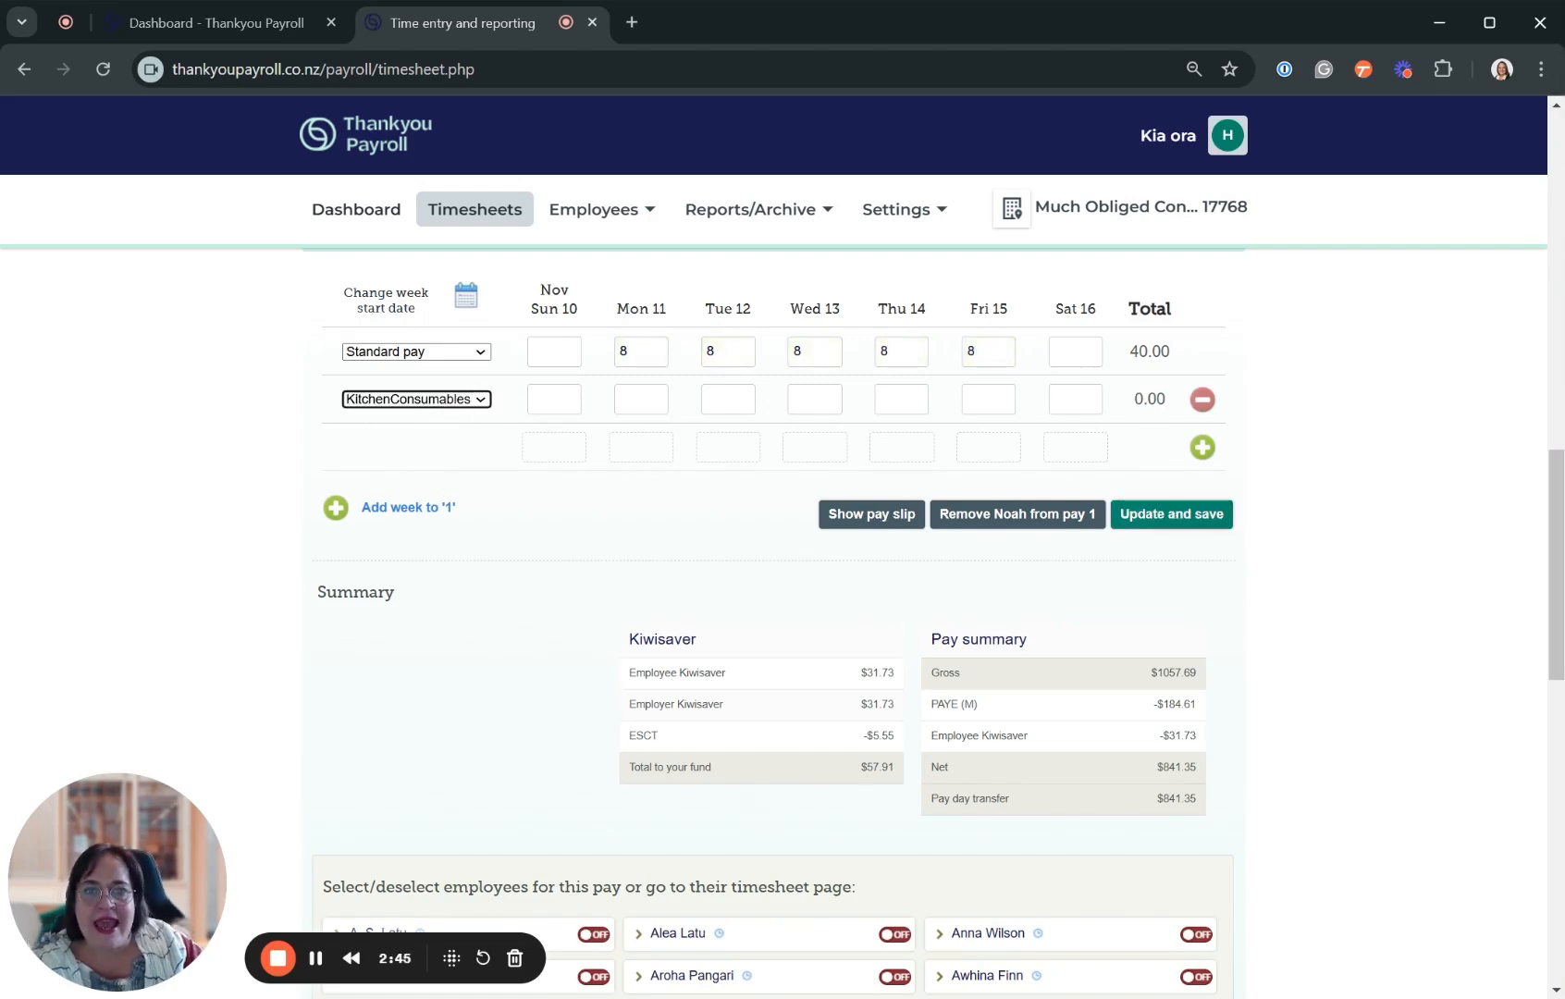
Enter 17.50 for KitchenConsumables on Mon 11, save the timesheet and check the pay summary.
left_click(638, 399)
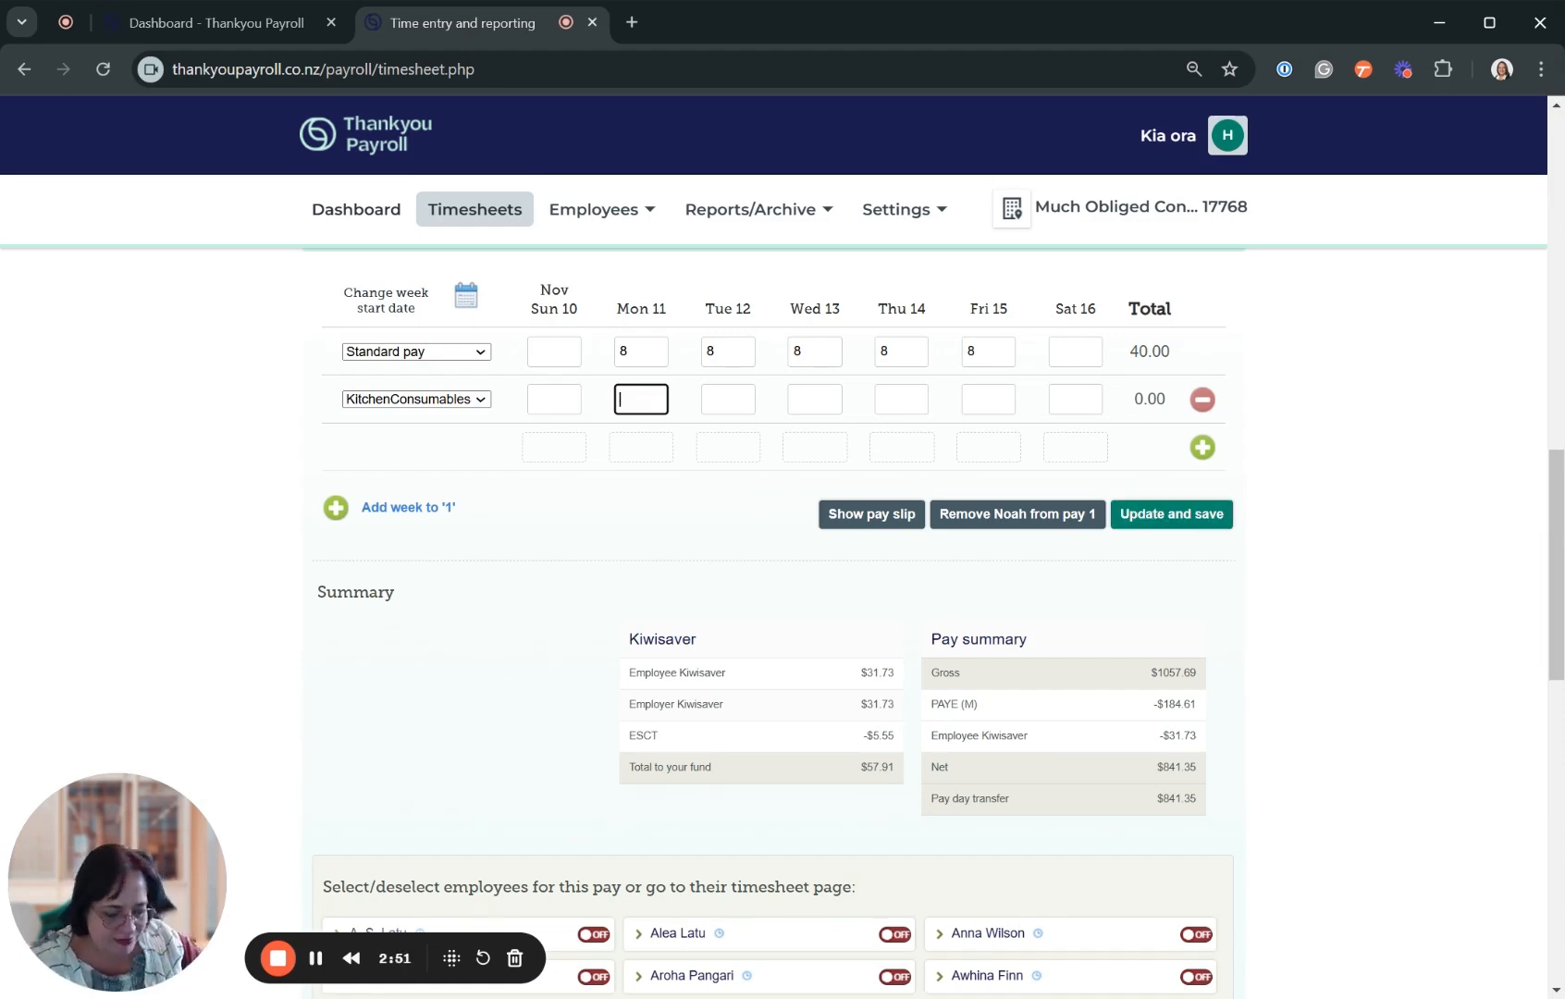
type("17")
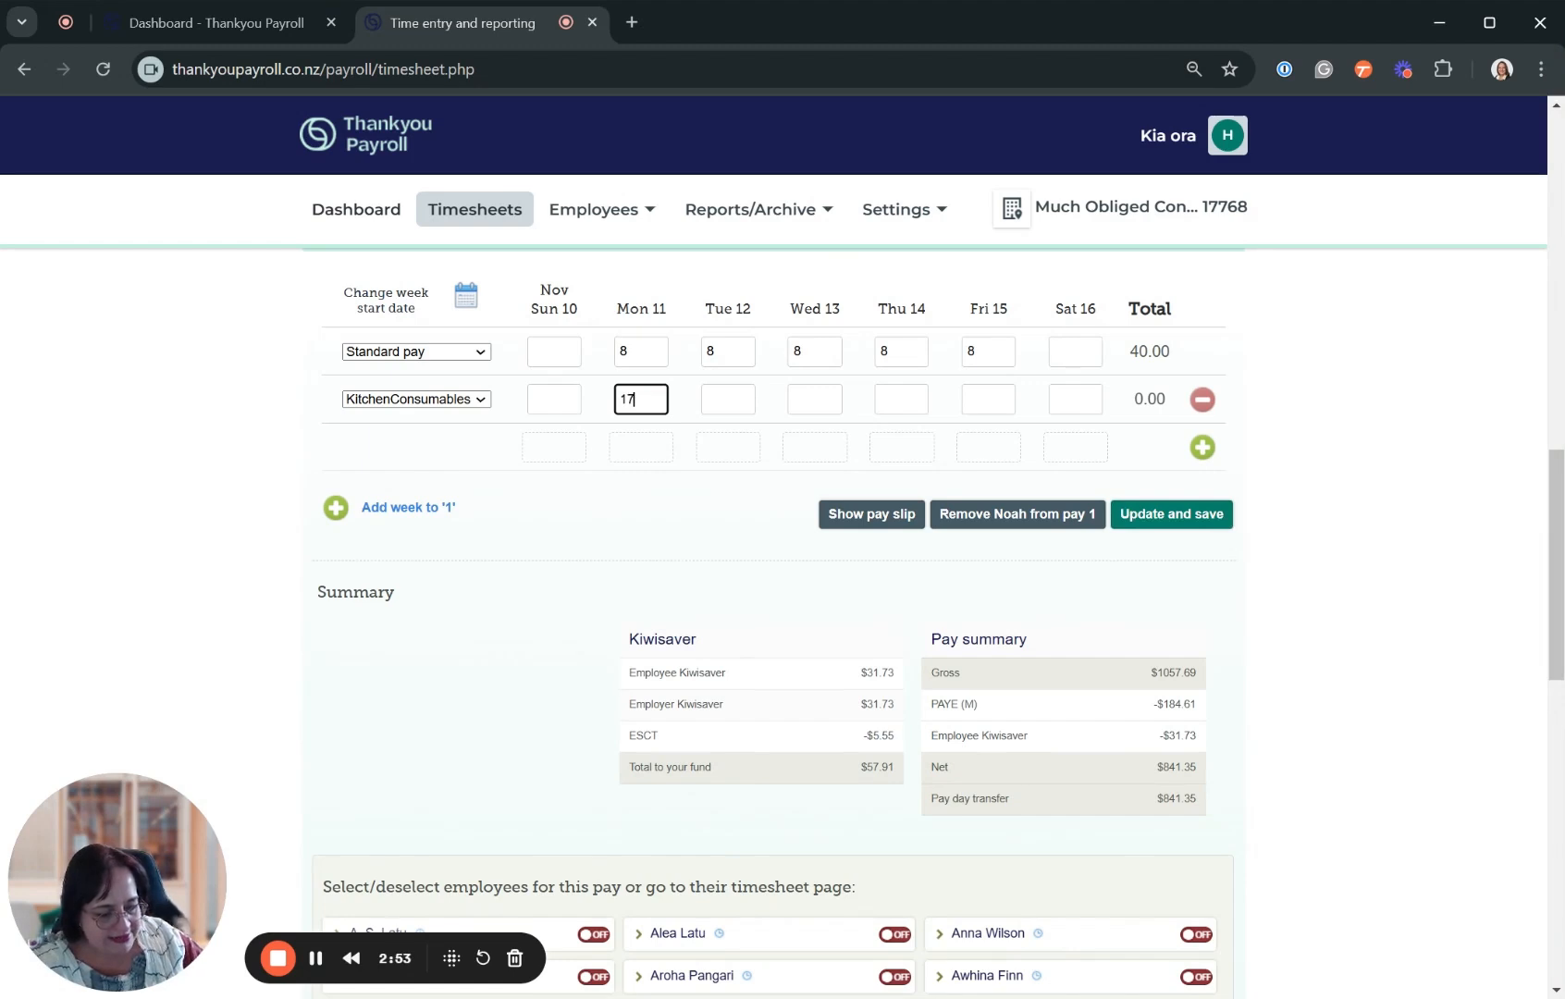
type(".50")
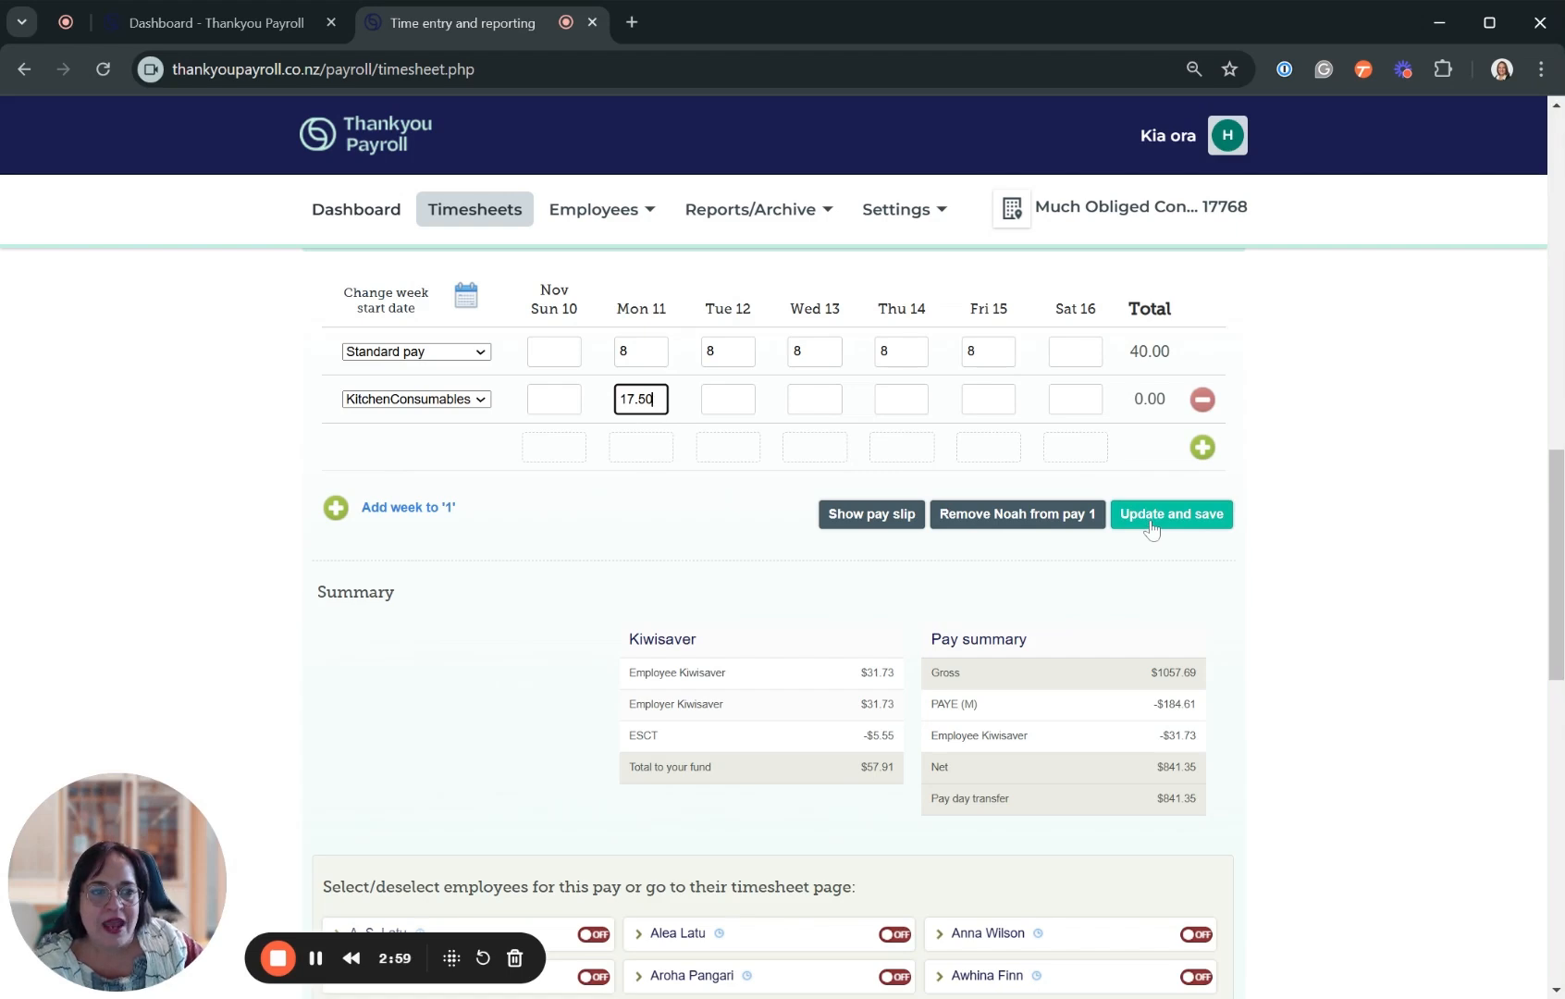
scroll(1232, 646, "down", 2)
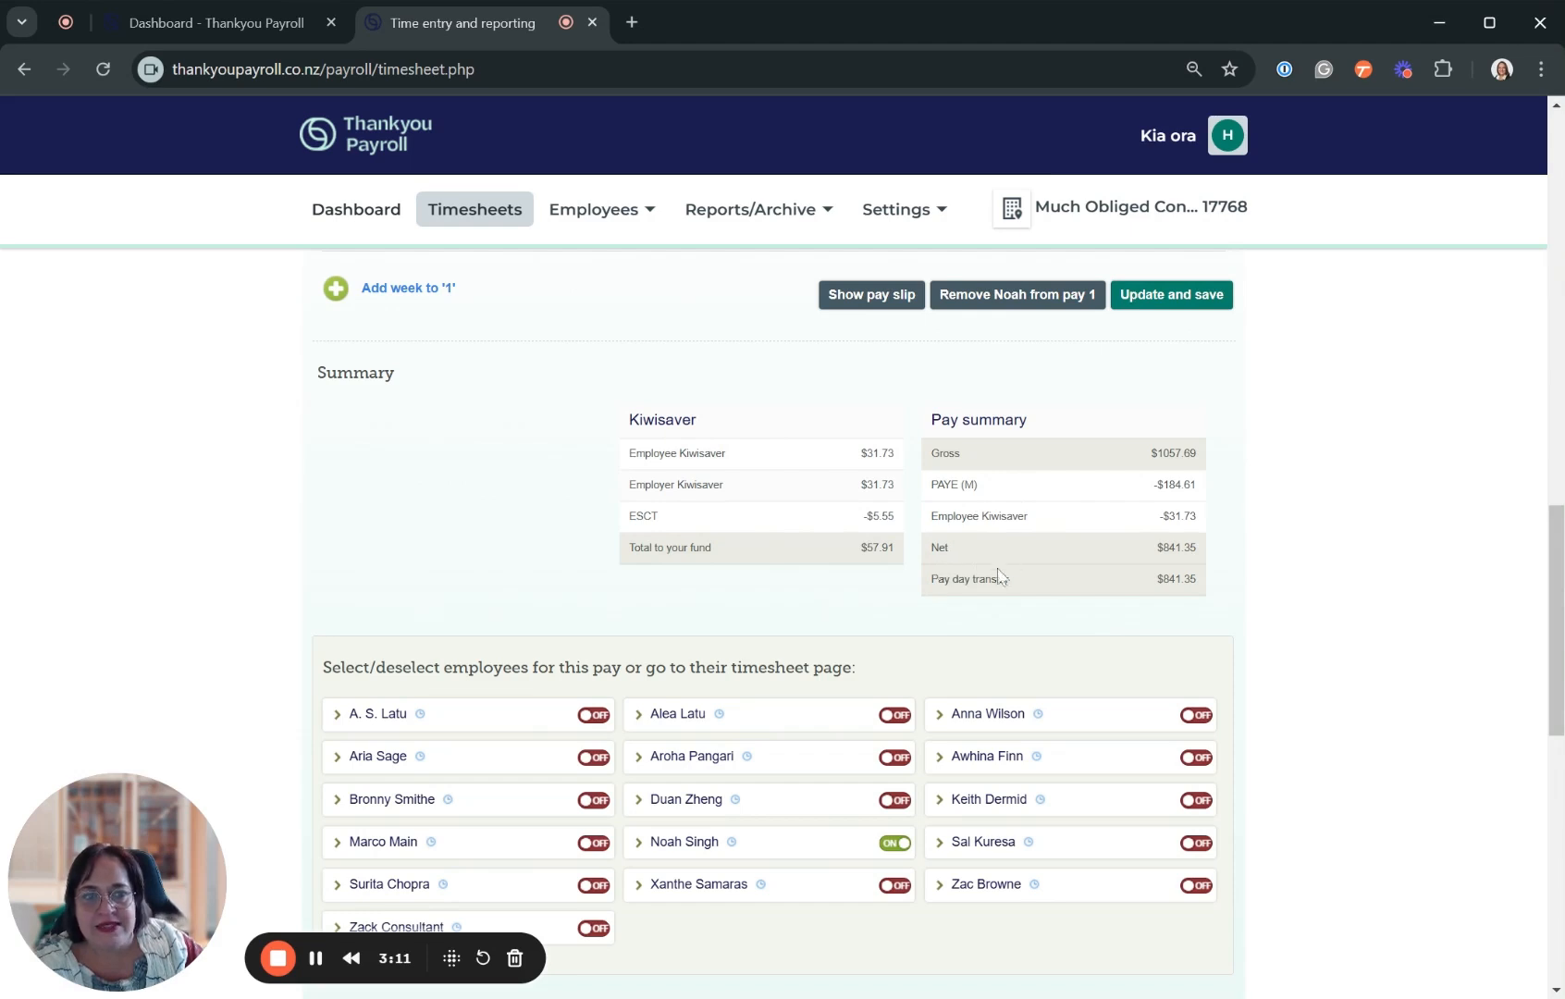
scroll(1006, 573, "up", 1)
left_click(1167, 407)
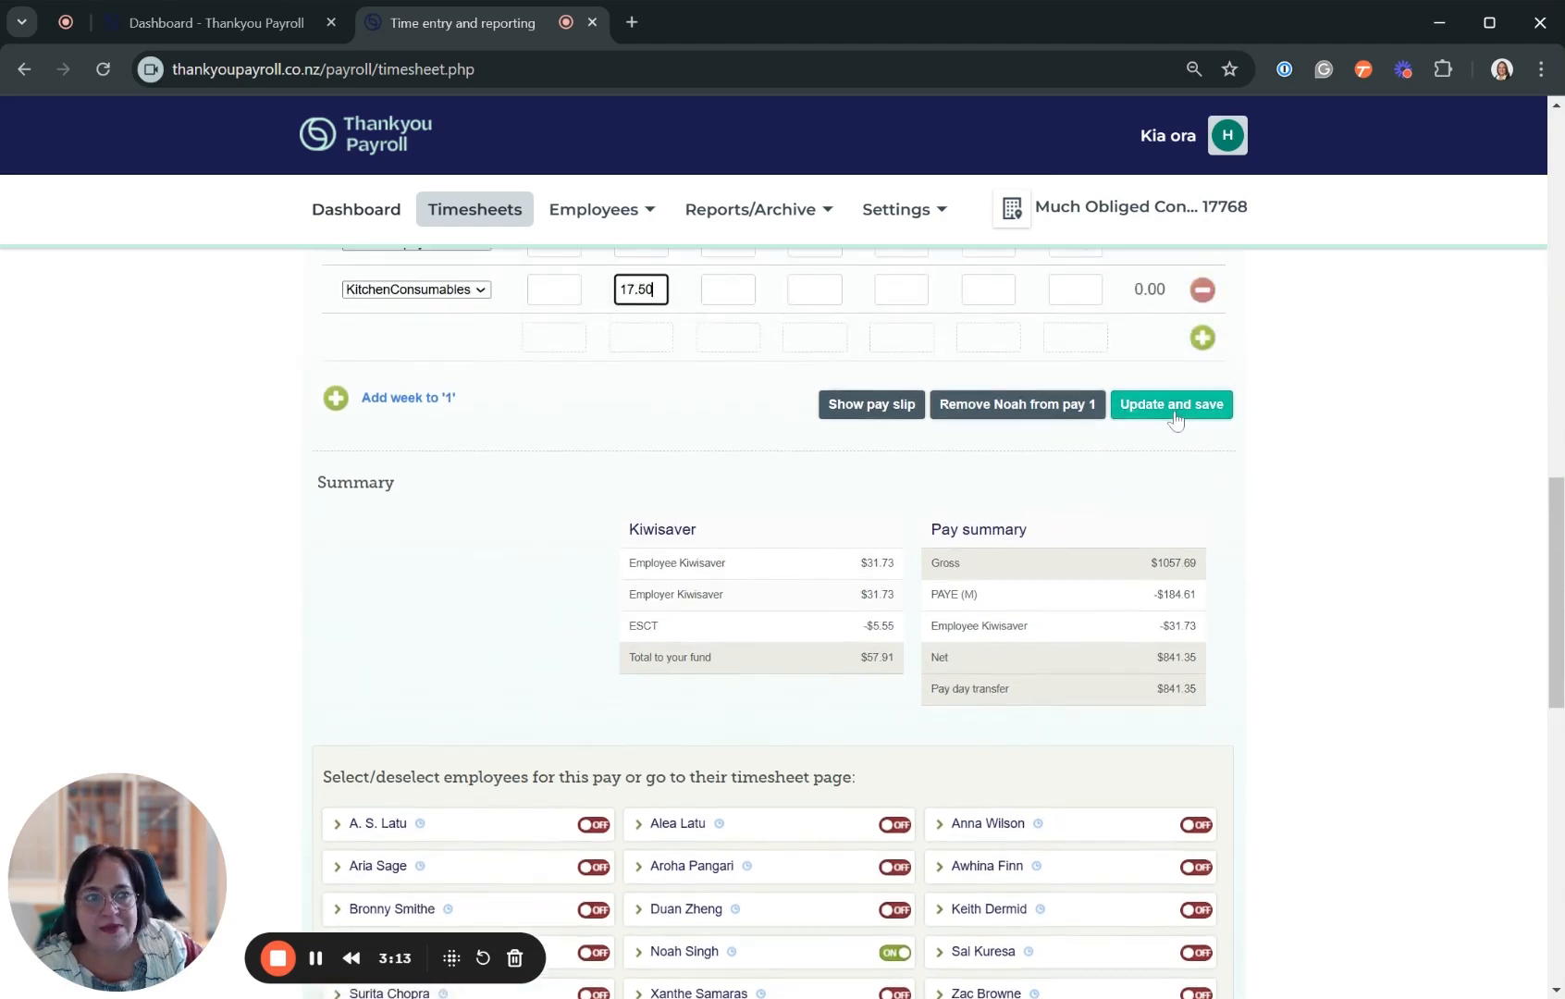
scroll(1076, 552, "down", 1)
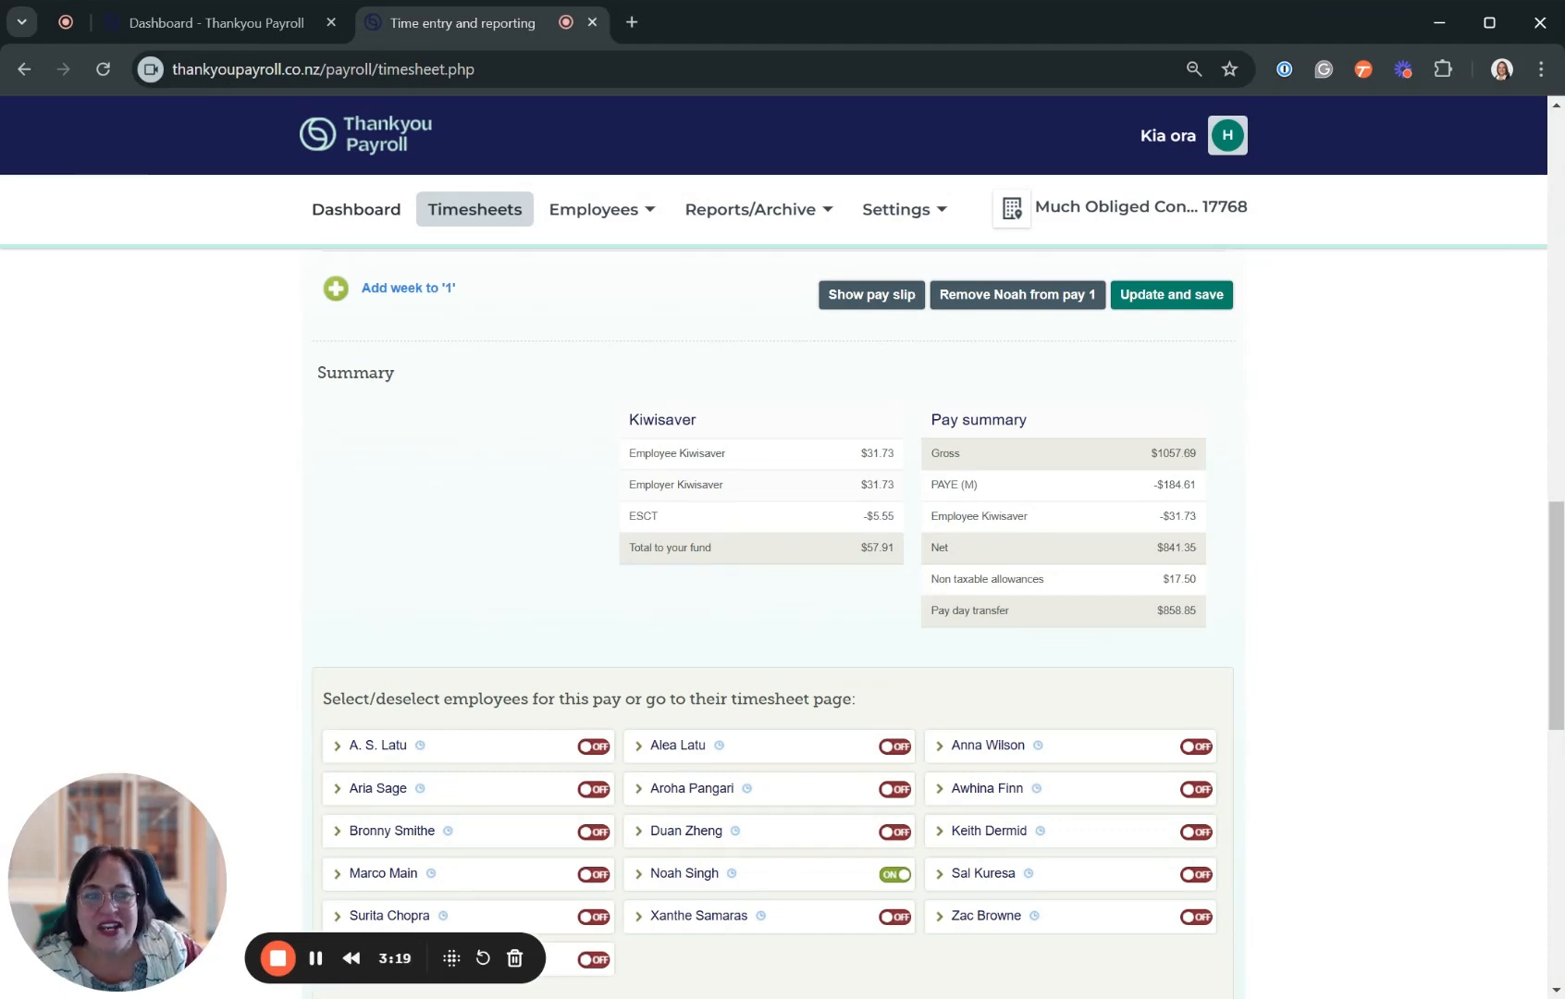
scroll(992, 598, "up", 2)
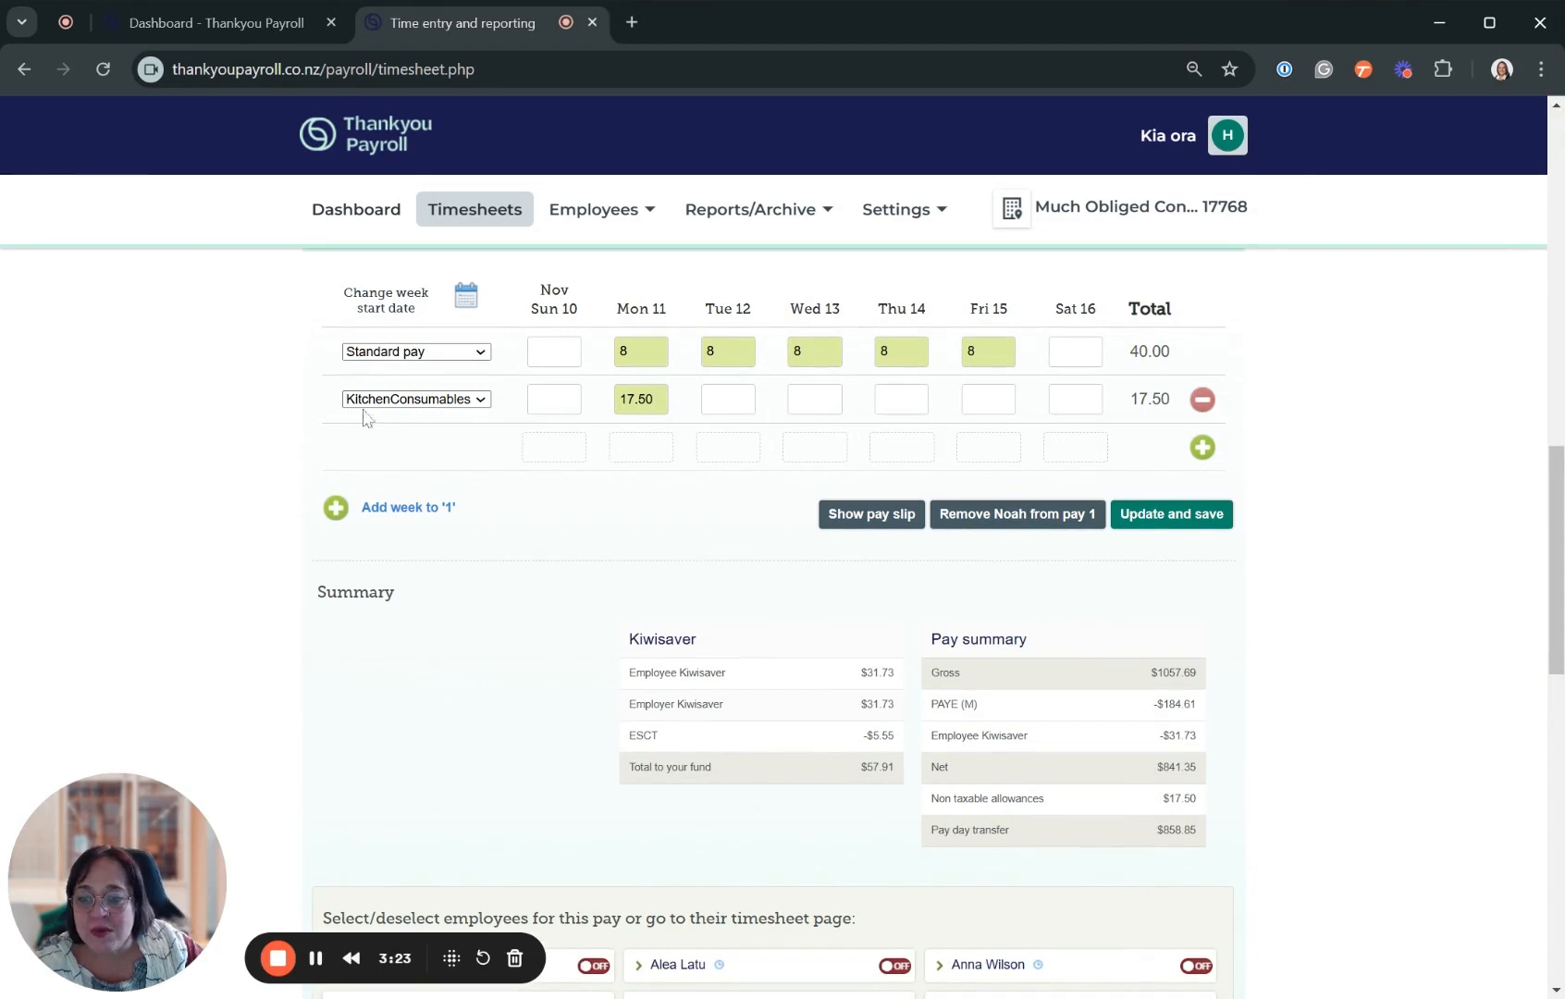
scroll(664, 524, "down", 1)
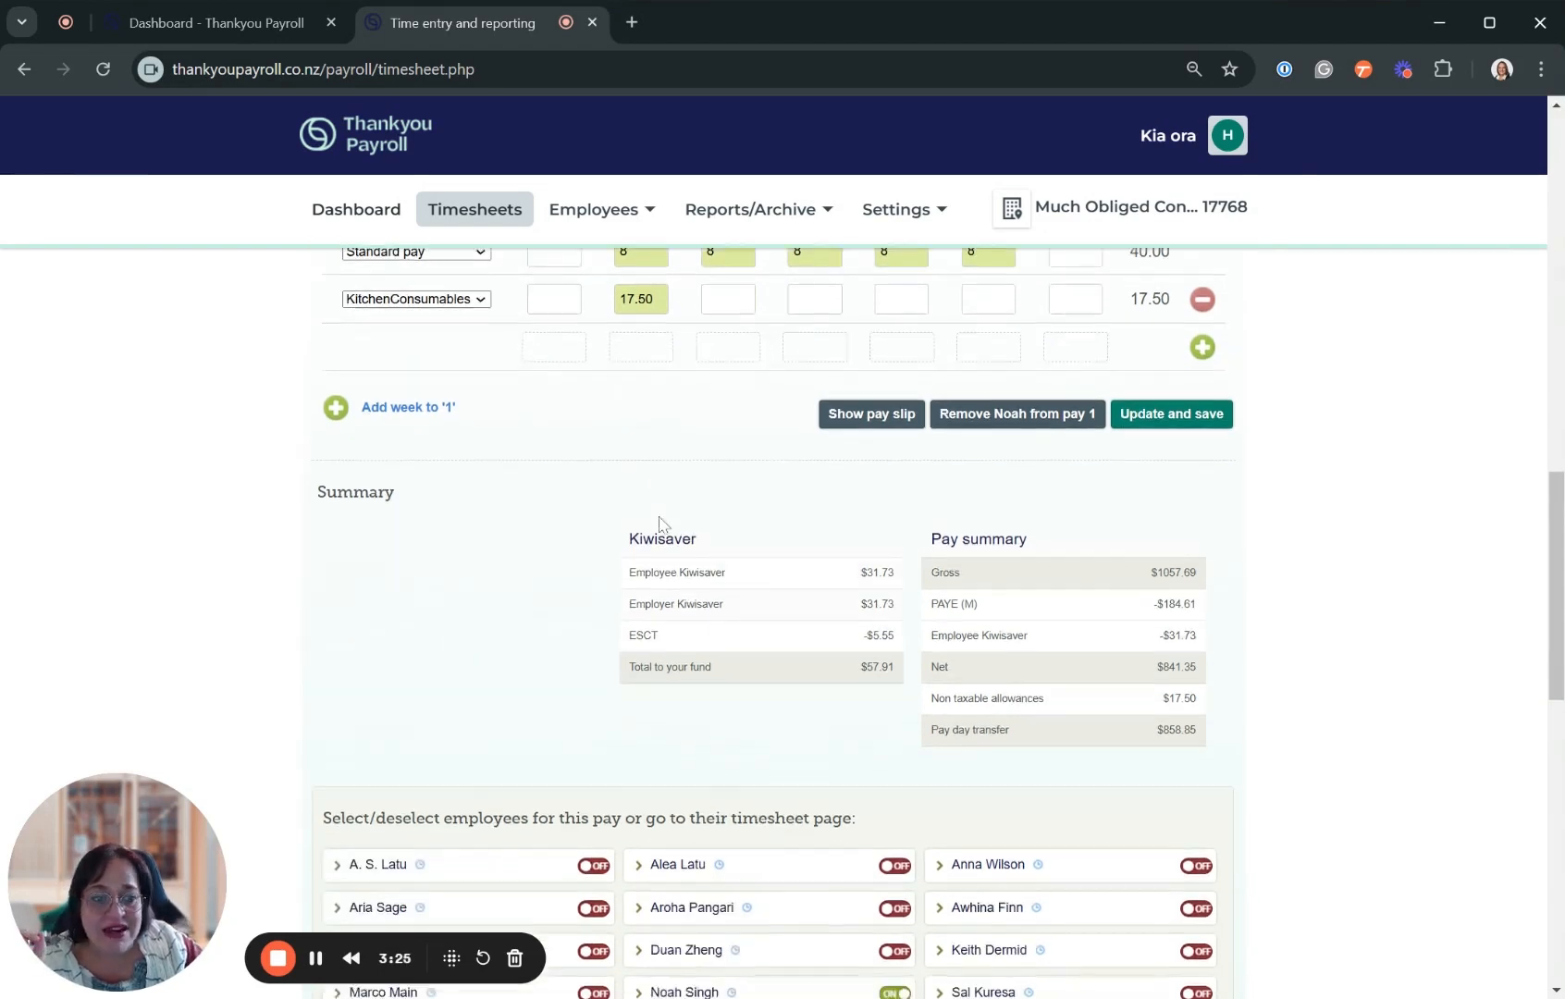
Add another week to pay 1 and set its start date to Sun 03 Nov.
scroll(664, 472, "up", 1)
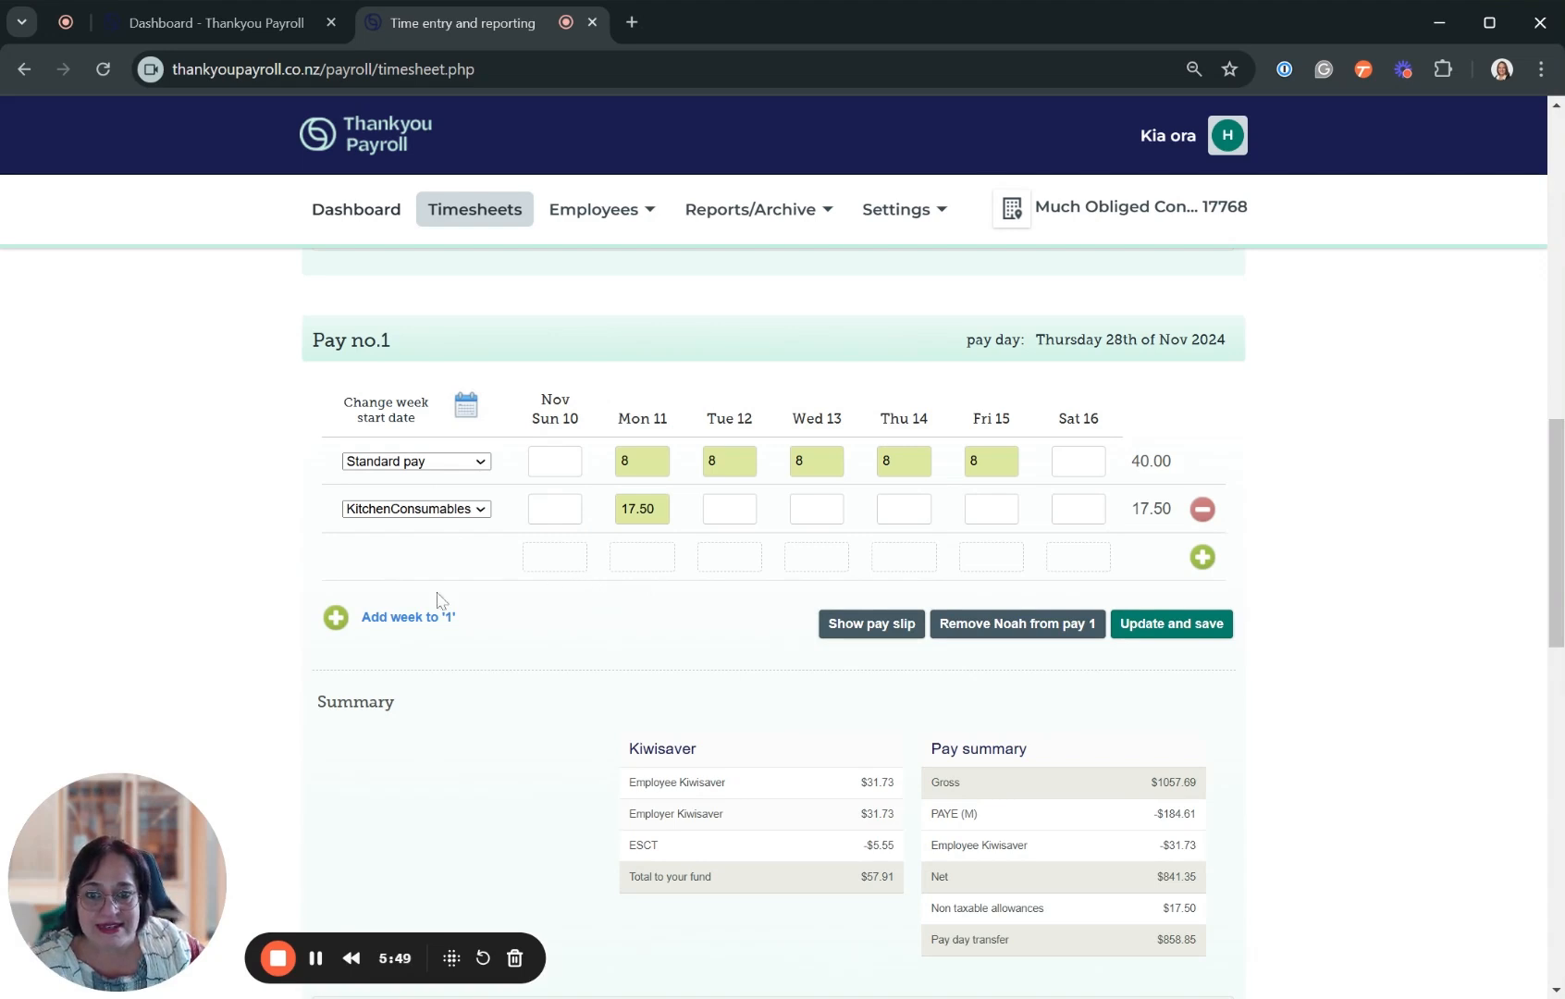
left_click(335, 617)
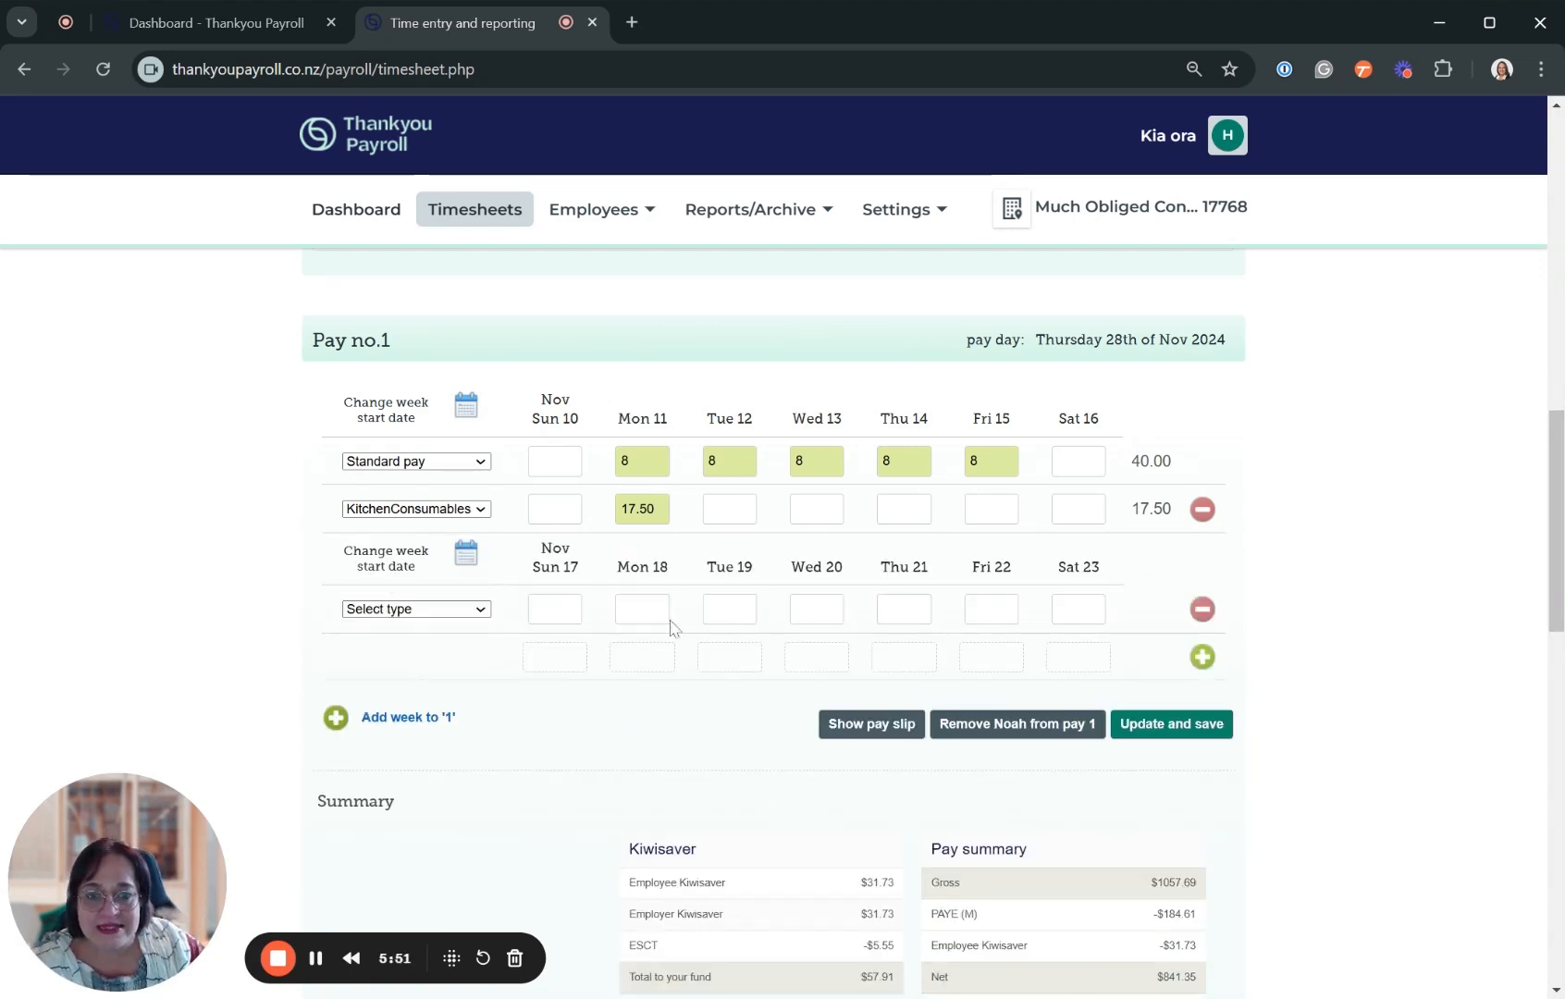
left_click(466, 554)
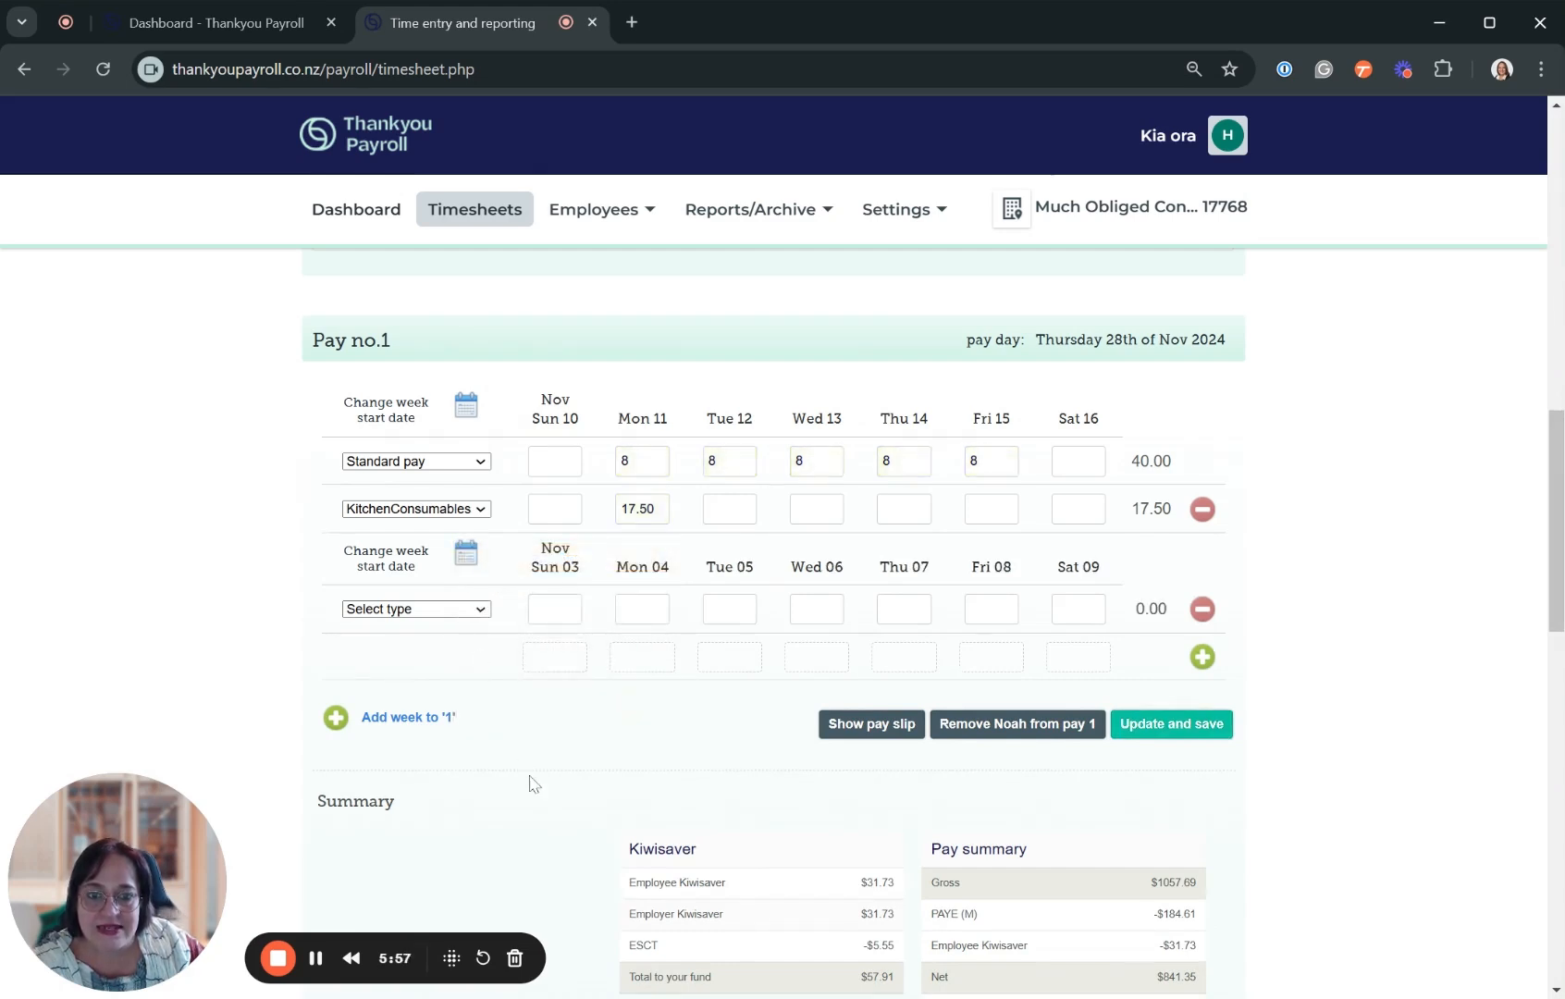
Set the added week's pay type to KitchenConsumables, enter 8.20 on Mon 04, and save the timesheet.
left_click(478, 608)
left_click(642, 609)
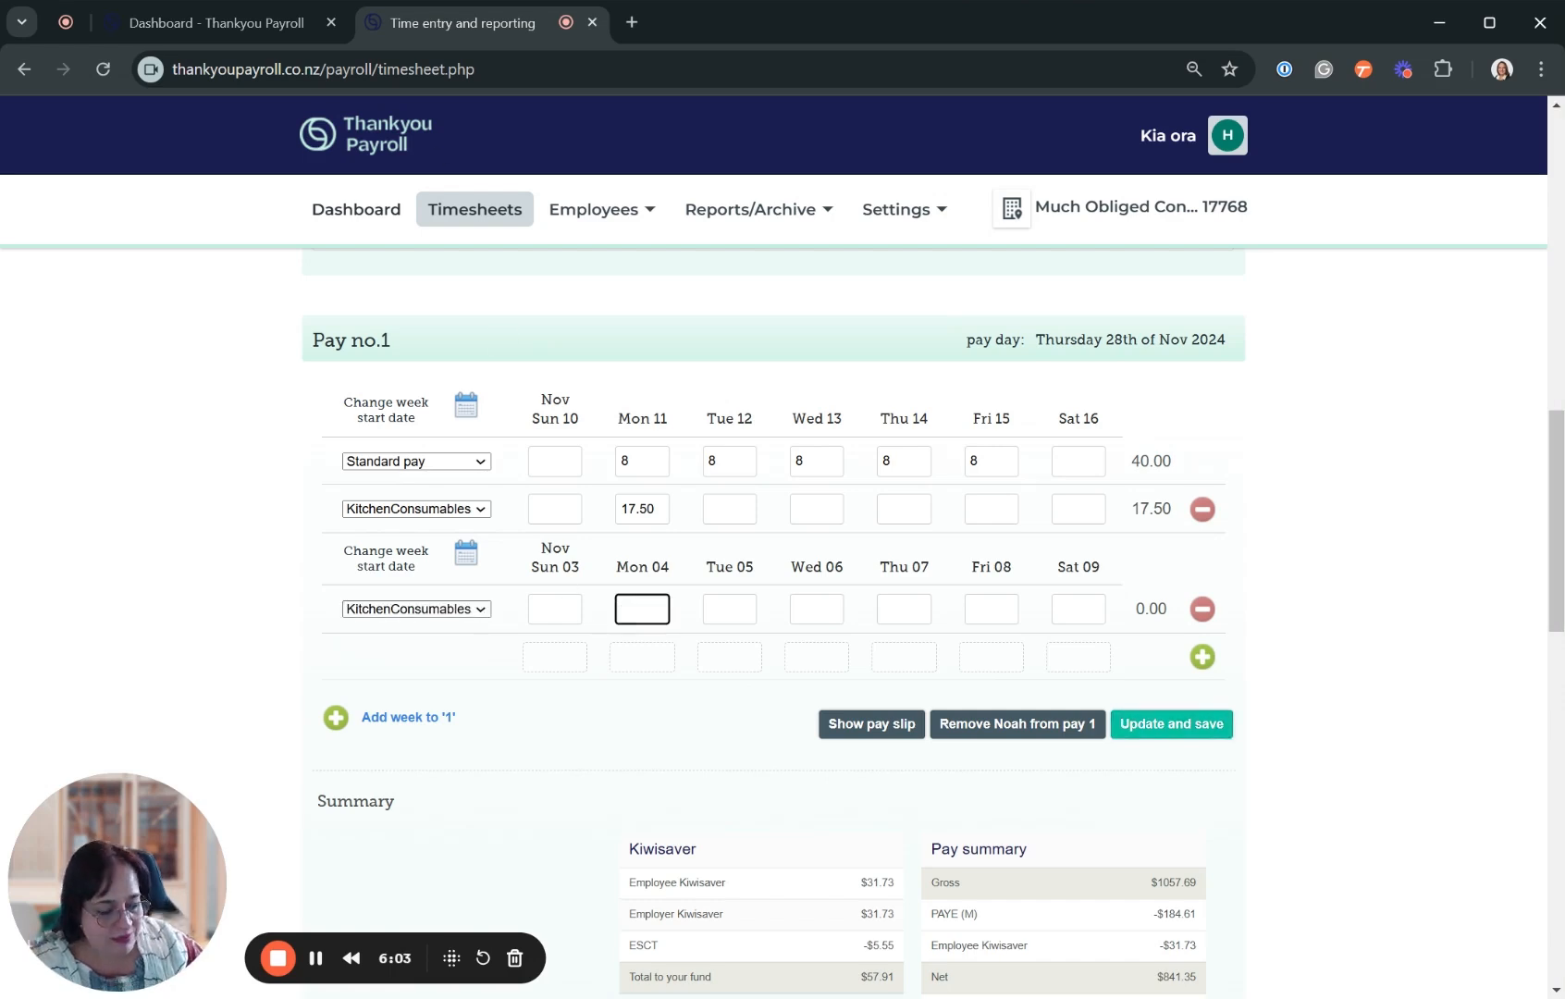
type("8.20")
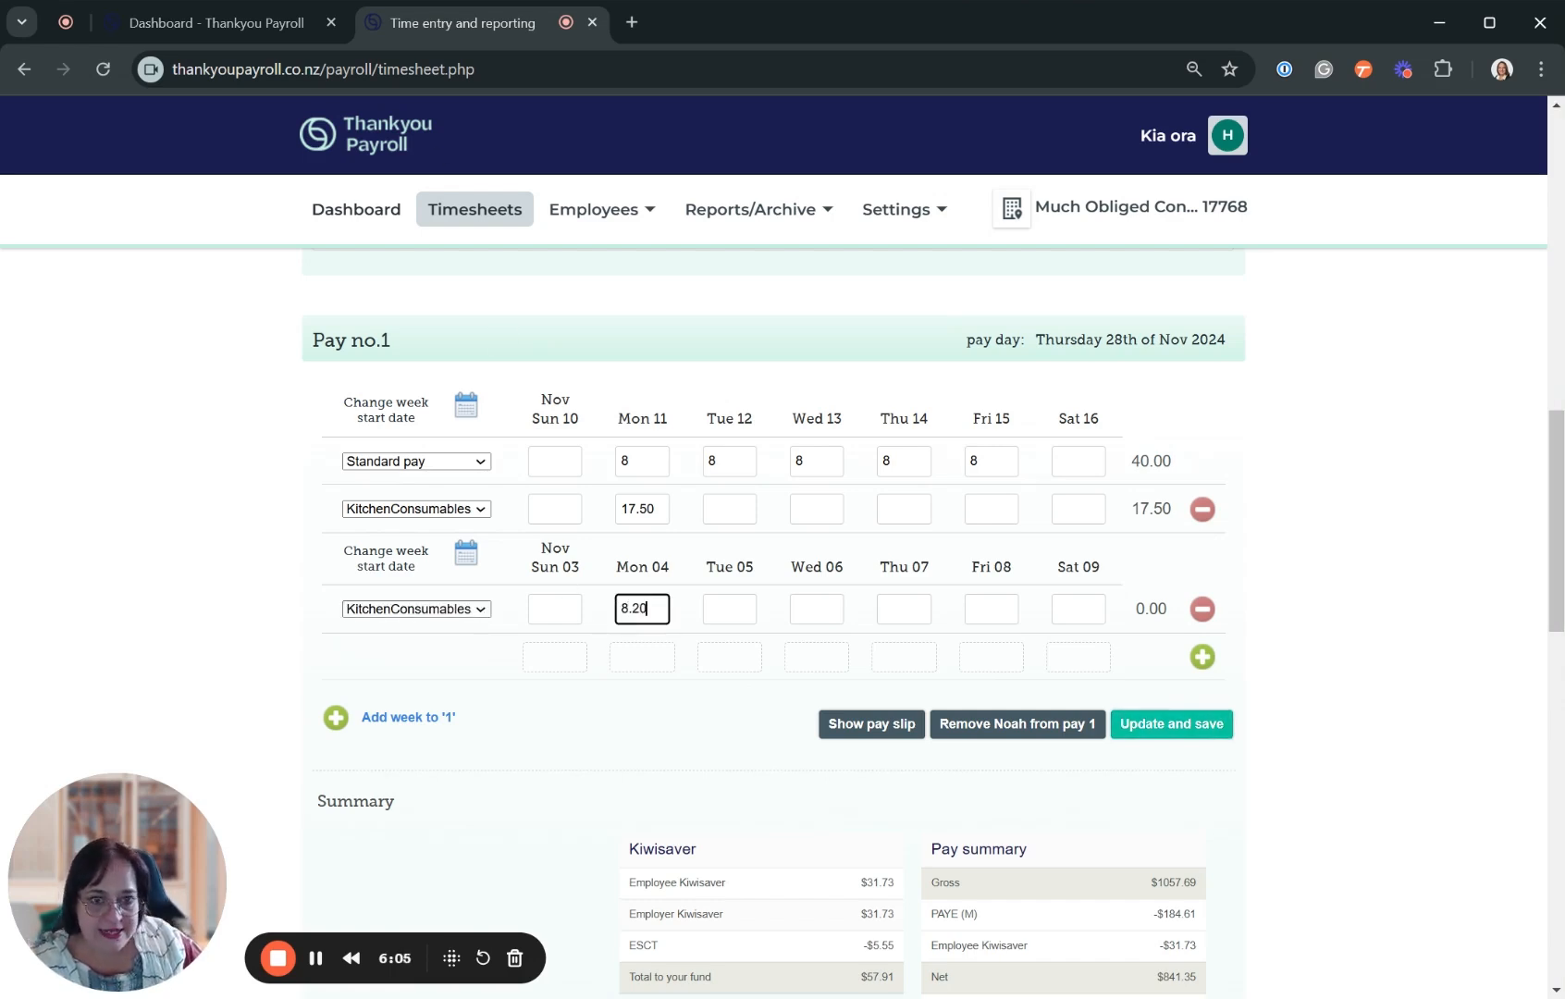
left_click(1156, 735)
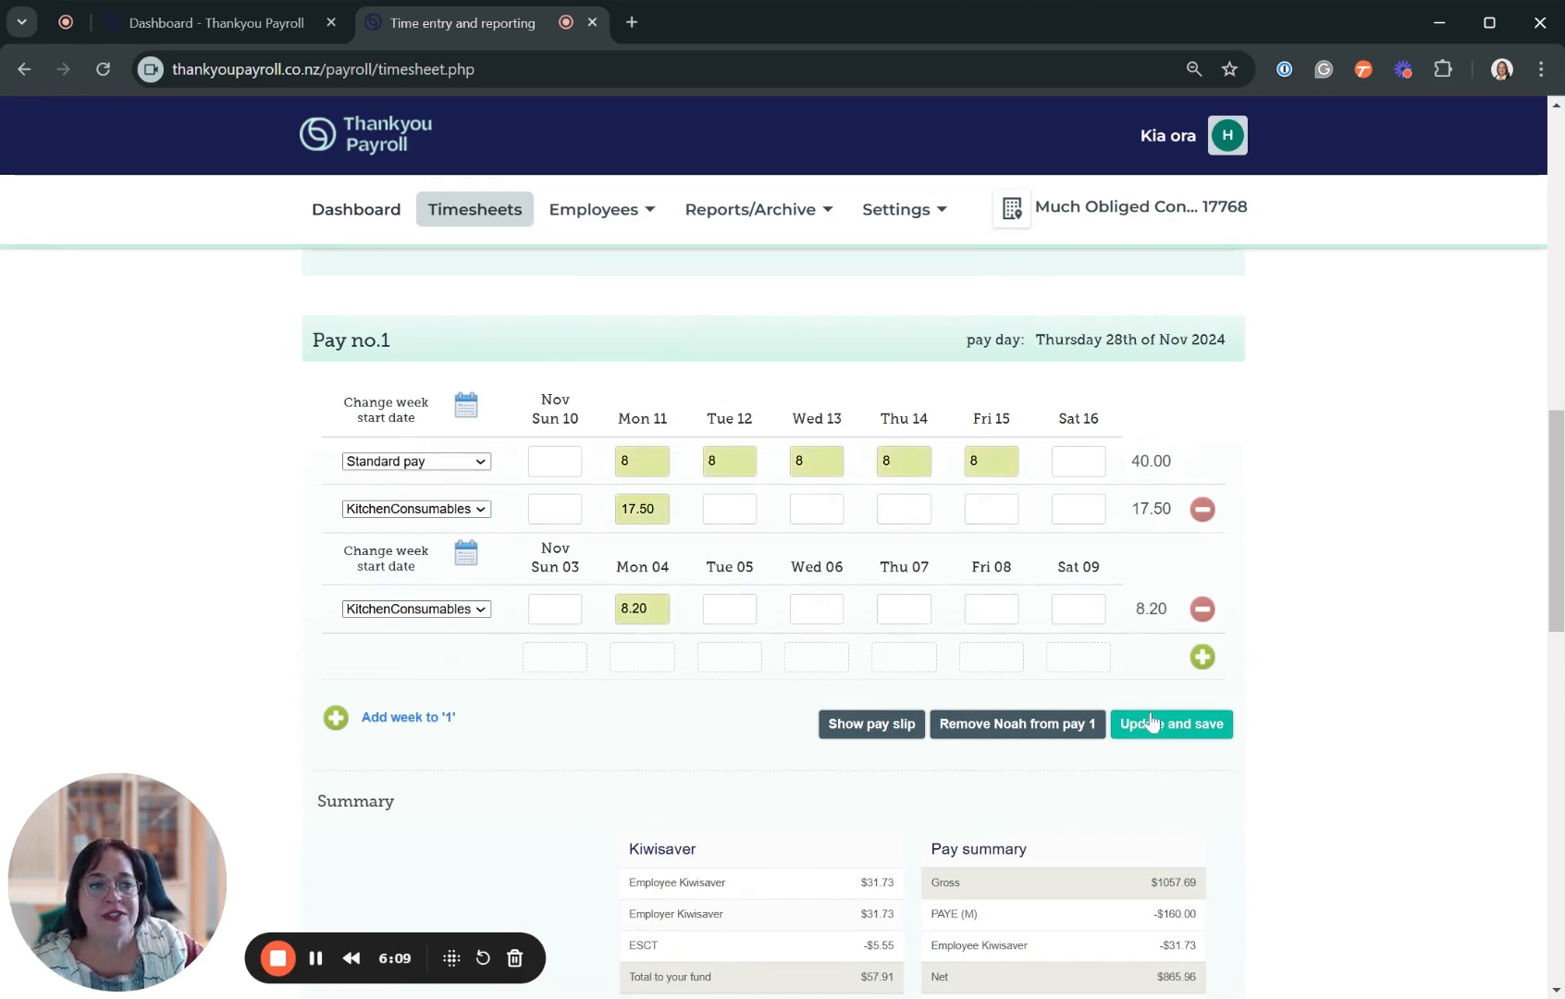
Check the updated pay summary and open the employee's pay slip for pay 1.
scroll(1156, 735, "down", 2)
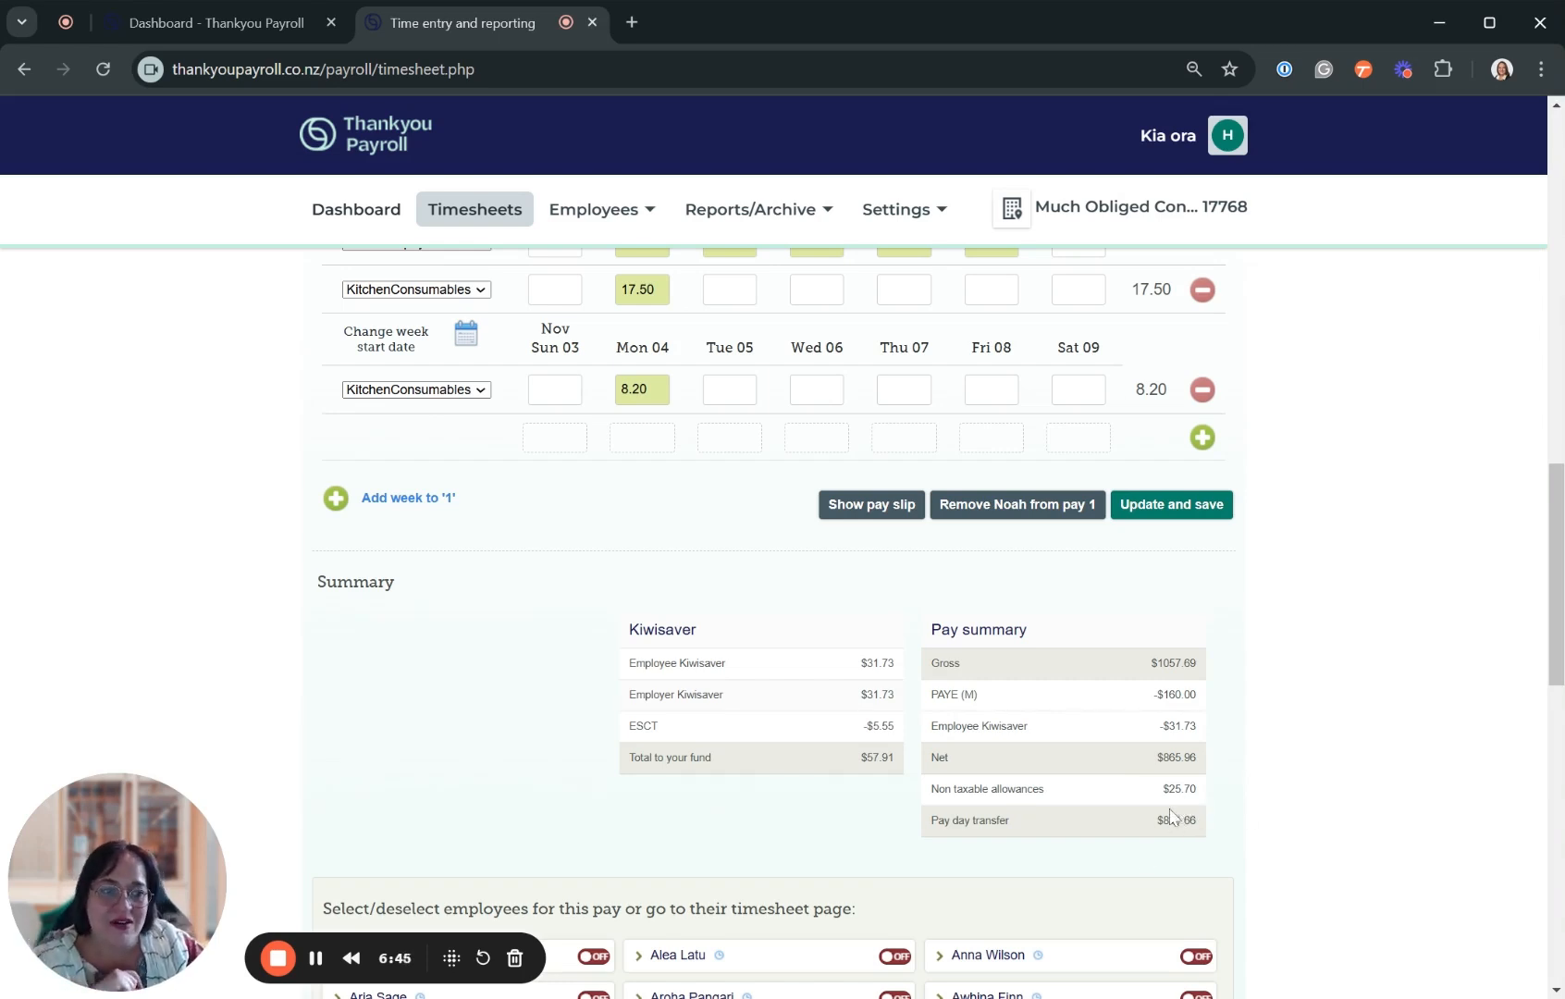
left_click(871, 505)
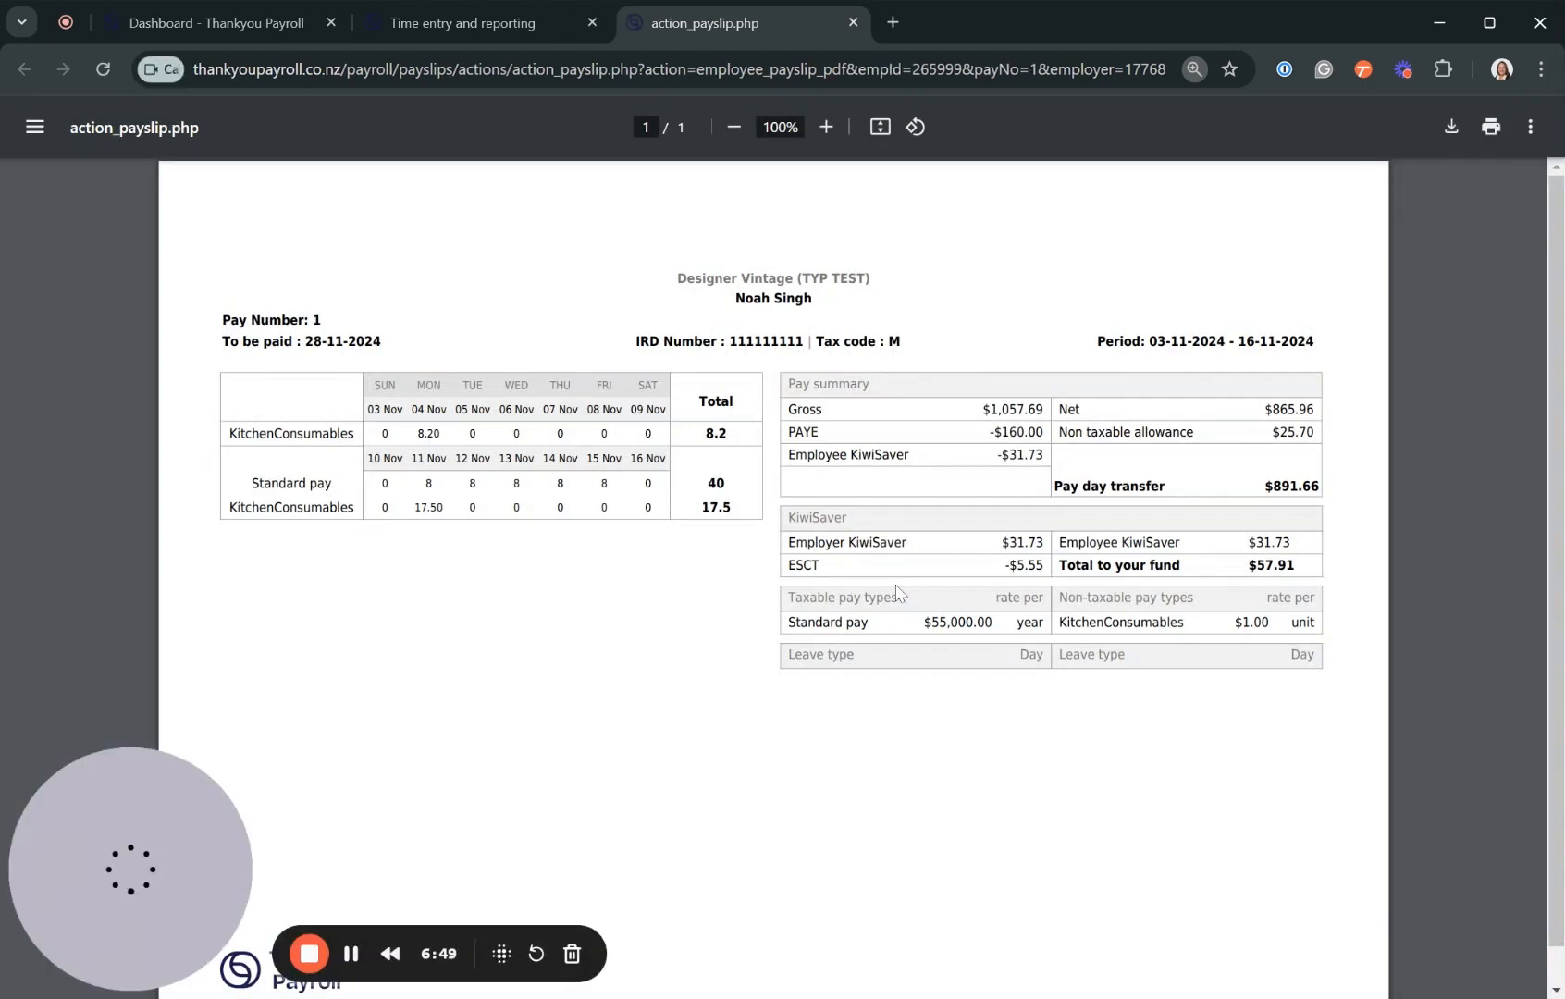